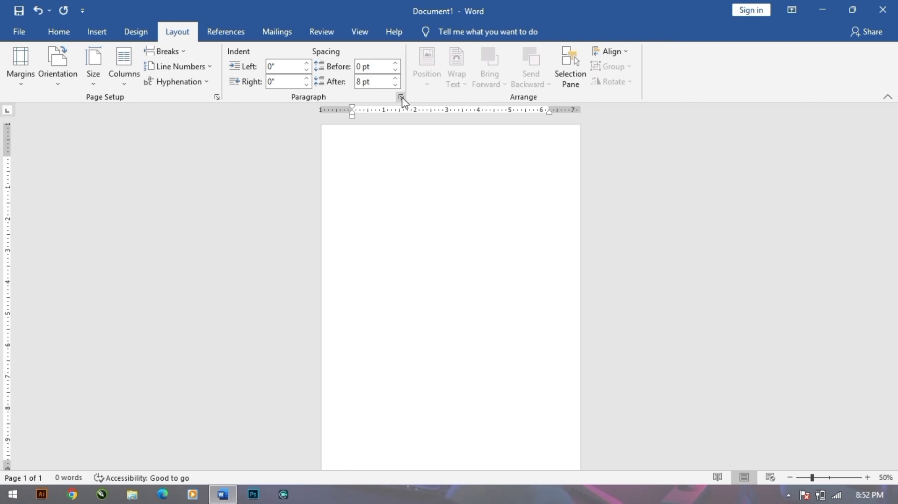
Set paragraphs to single line spacing, 0 pt after, with Don't add space ticked.
click(522, 268)
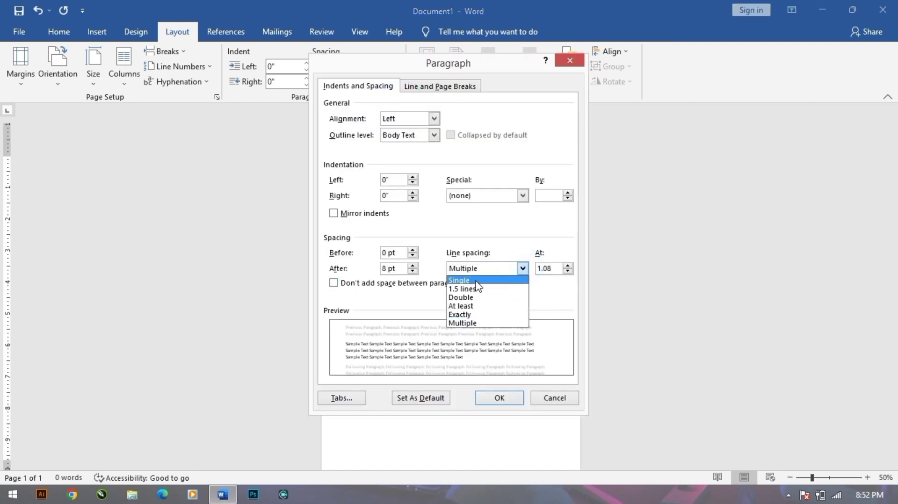
click(463, 280)
click(387, 269)
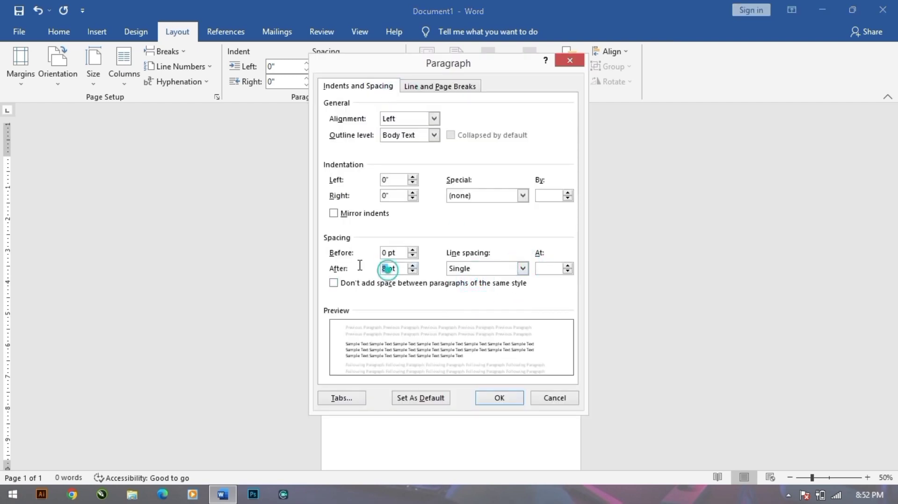
click(412, 271)
click(334, 283)
click(499, 397)
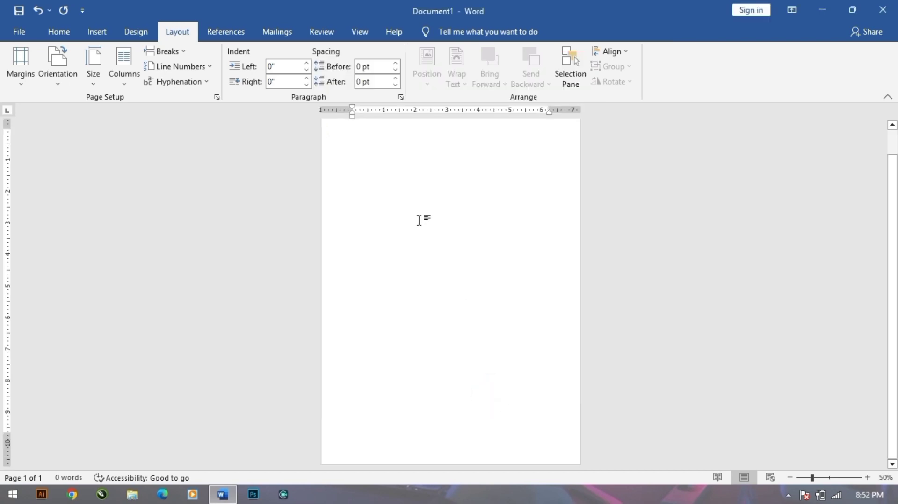
click(91, 34)
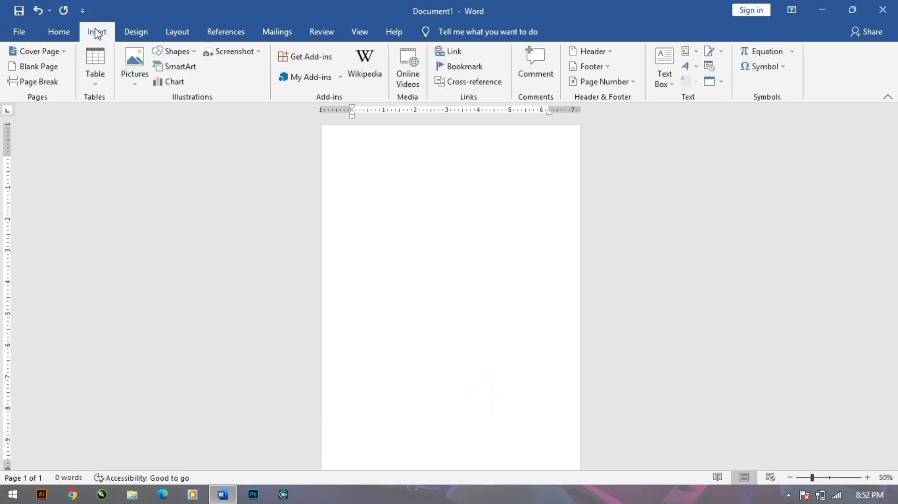
Draw a blue rectangle spanning the full width of the page top.
click(179, 54)
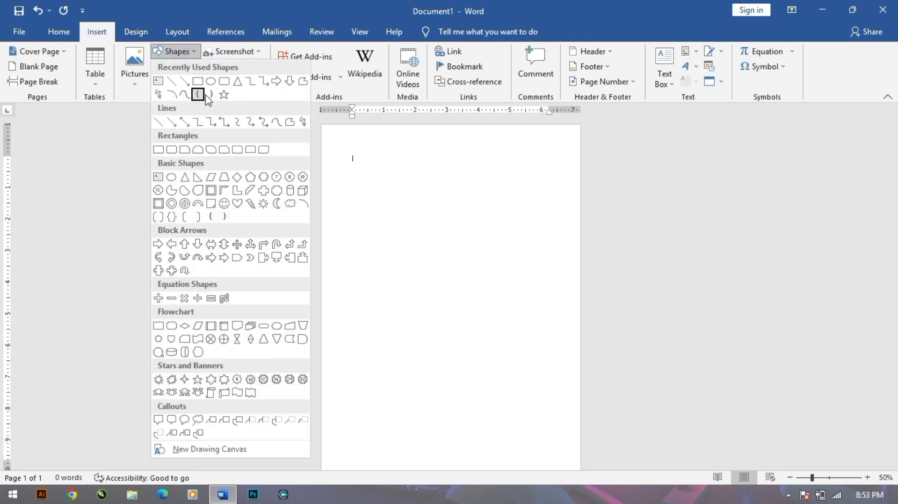
click(197, 82)
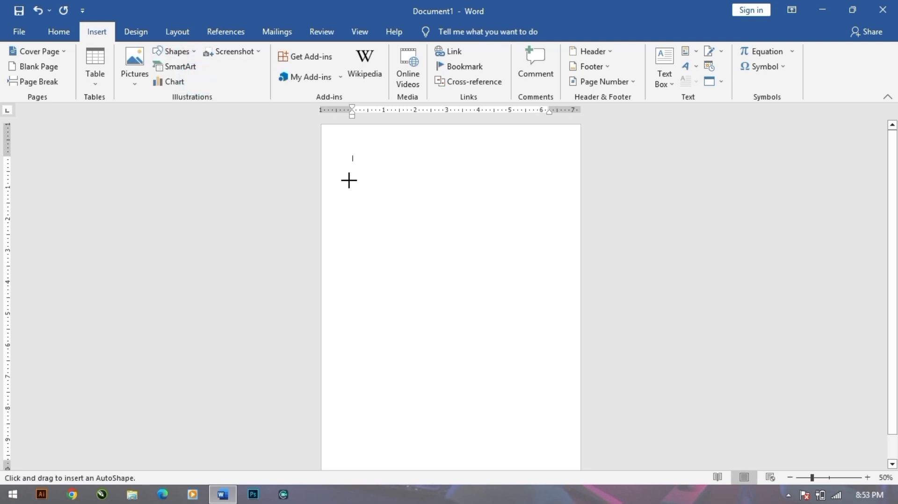
drag(366, 162, 563, 447)
drag(499, 357, 482, 356)
key(Delete)
key(ctrl+z)
drag(451, 445, 481, 284)
drag(457, 245, 426, 202)
drag(518, 188, 582, 194)
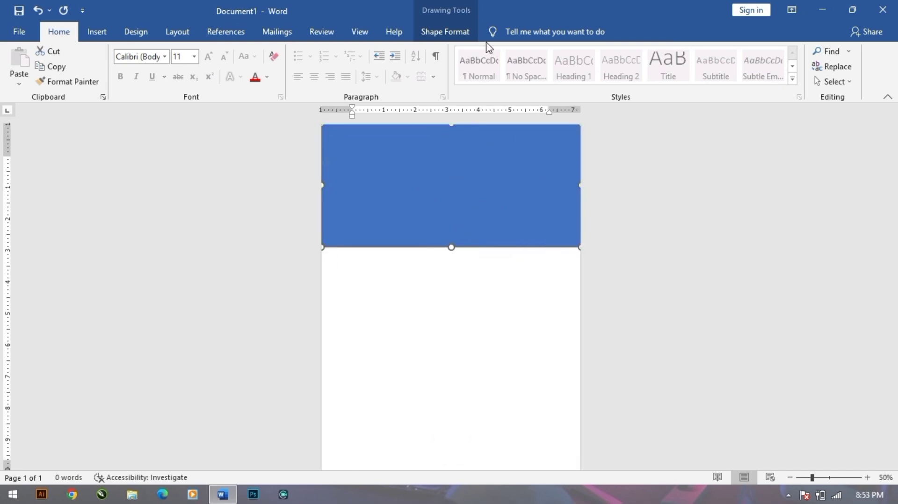
Use Edit Points to bend the rectangle's bottom edge into a wave.
click(449, 31)
click(105, 53)
click(139, 85)
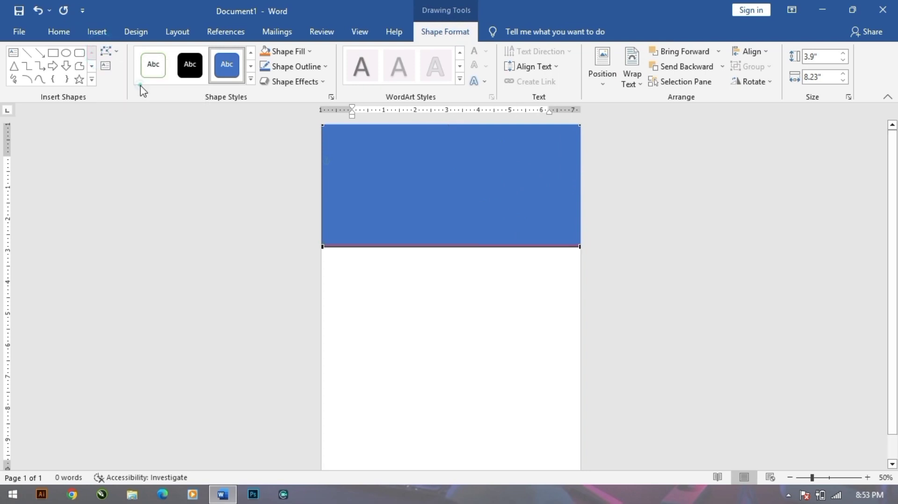
click(322, 250)
drag(409, 250, 408, 319)
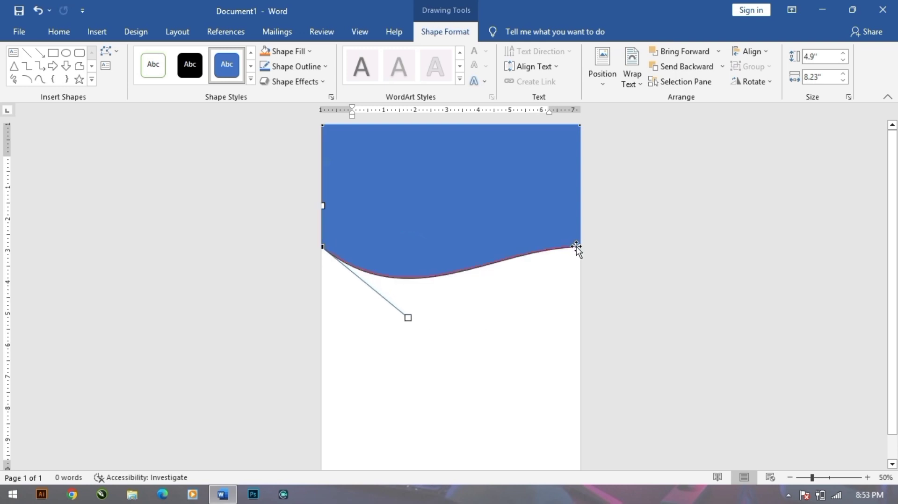
drag(494, 247, 498, 210)
click(322, 247)
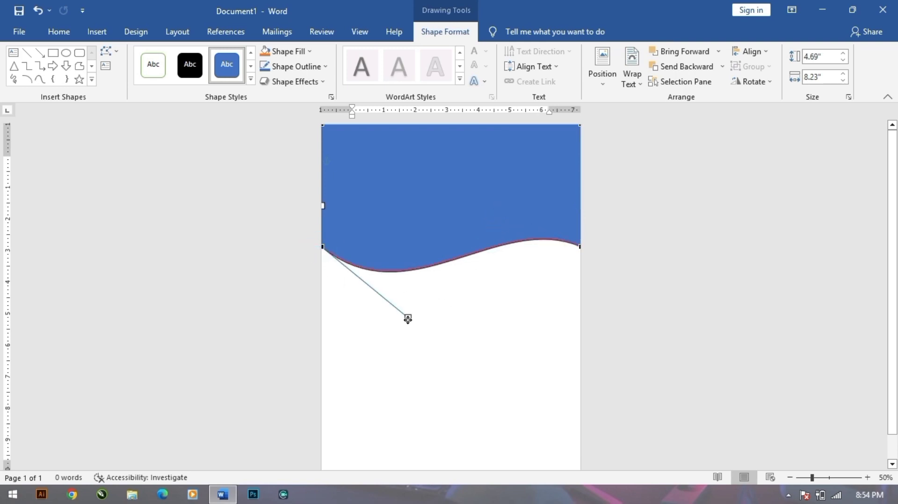
click(214, 219)
Nudge the wave up to the page top, discarding a trial pasted copy.
click(665, 221)
click(451, 214)
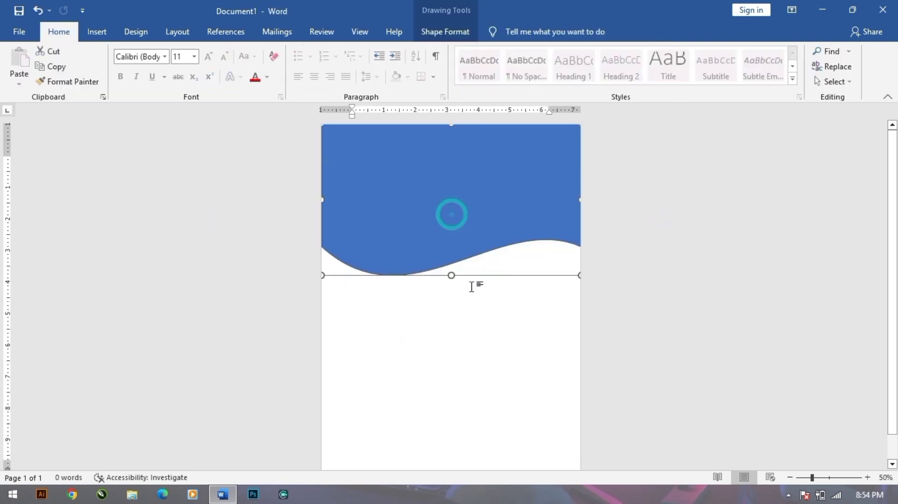
key(ctrl+z)
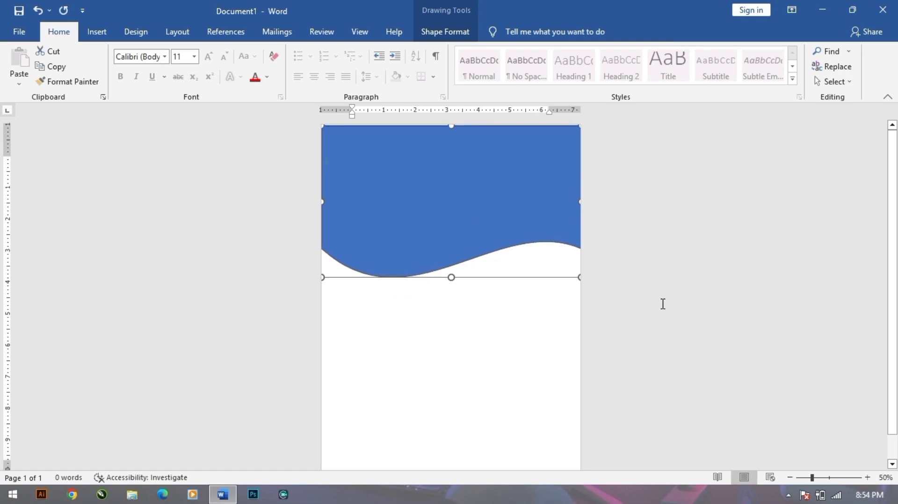
key(Up)
key(Up)
key(Up)
click(663, 303)
click(463, 226)
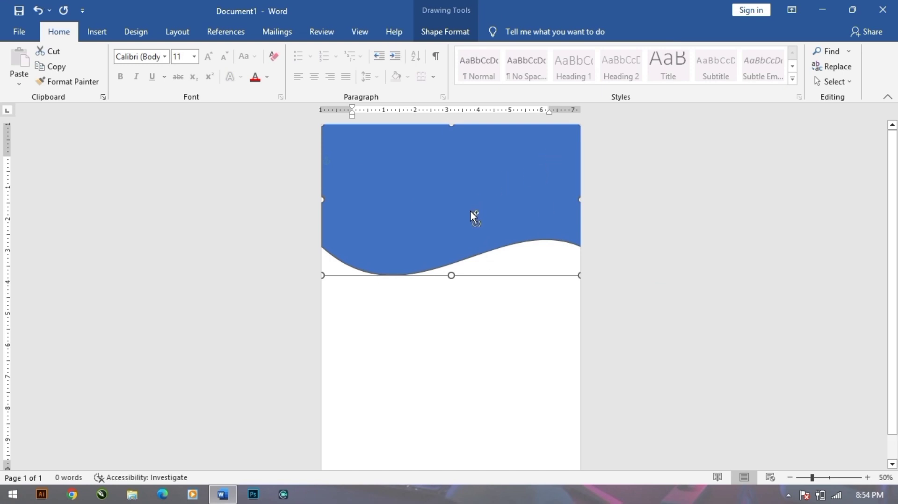
key(ctrl+c)
key(ctrl+v)
drag(457, 256, 462, 209)
key(Delete)
Copy the wave and paste it back as a picture.
click(457, 215)
right_click(429, 190)
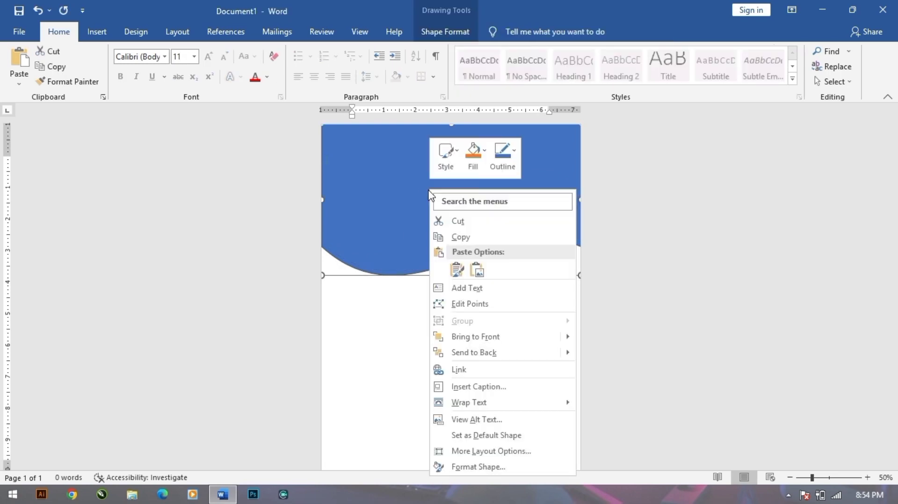
click(463, 238)
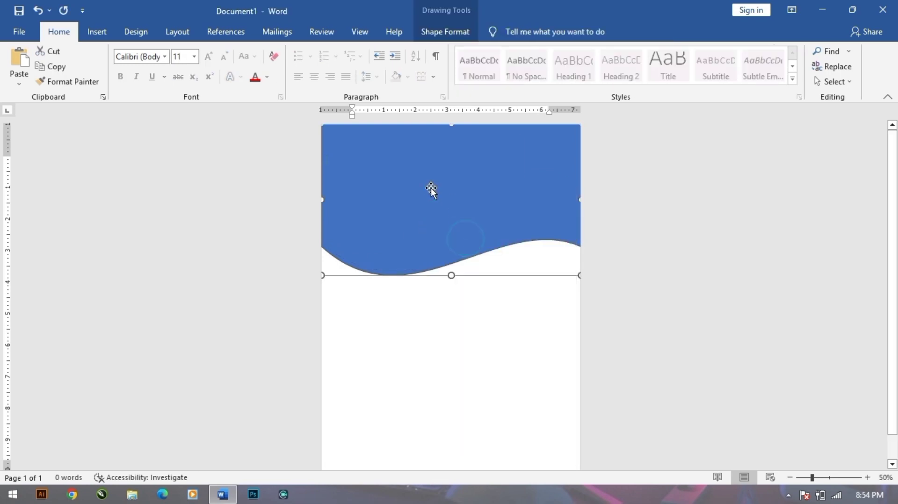
right_click(462, 199)
click(509, 278)
click(491, 279)
drag(460, 293, 427, 293)
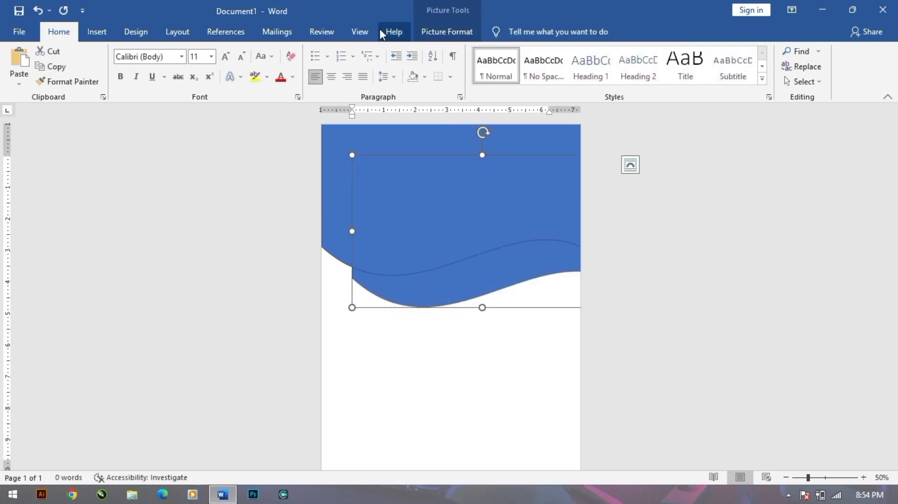
Set the wave picture In Front of Text, align it to the page top, remove its border.
click(456, 32)
click(620, 85)
click(636, 192)
drag(529, 256, 494, 207)
key(Up)
key(Up)
key(Up)
key(Up)
key(Up)
key(Up)
key(Up)
key(Up)
key(Up)
key(Up)
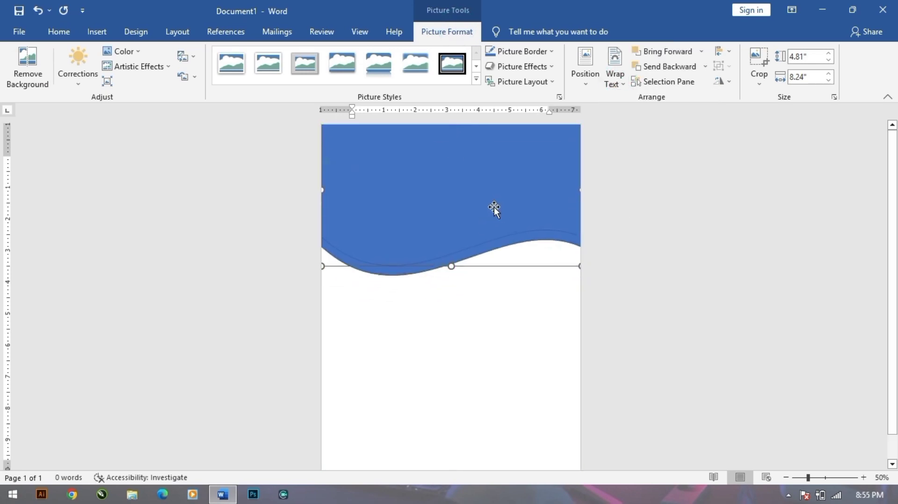
click(520, 51)
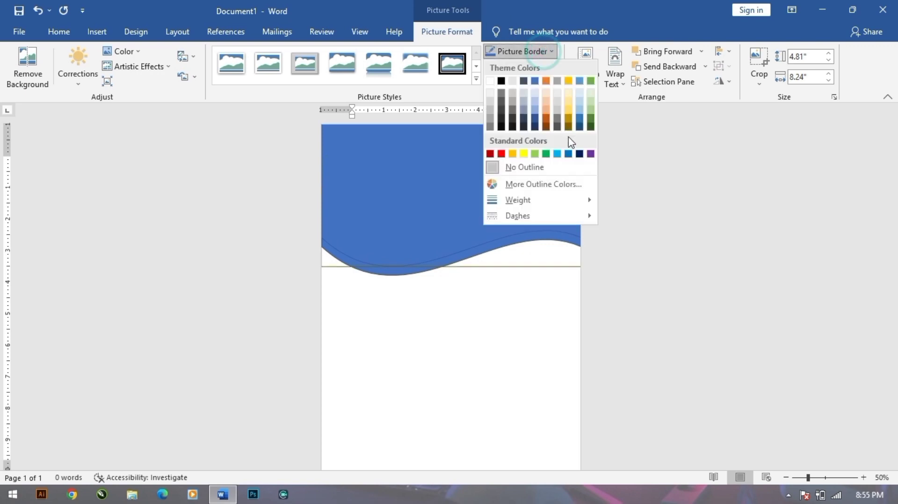
click(579, 165)
Paste another wave copy just above and fill it dark blue.
click(444, 146)
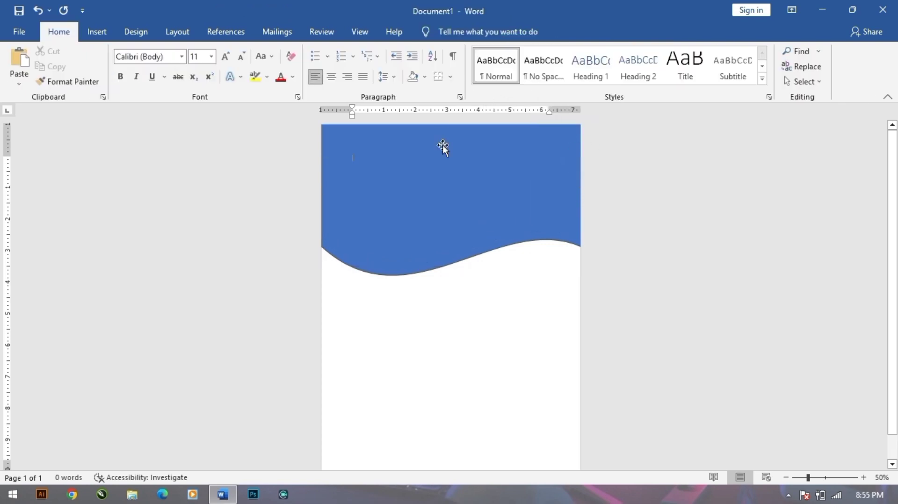
key(ctrl+v)
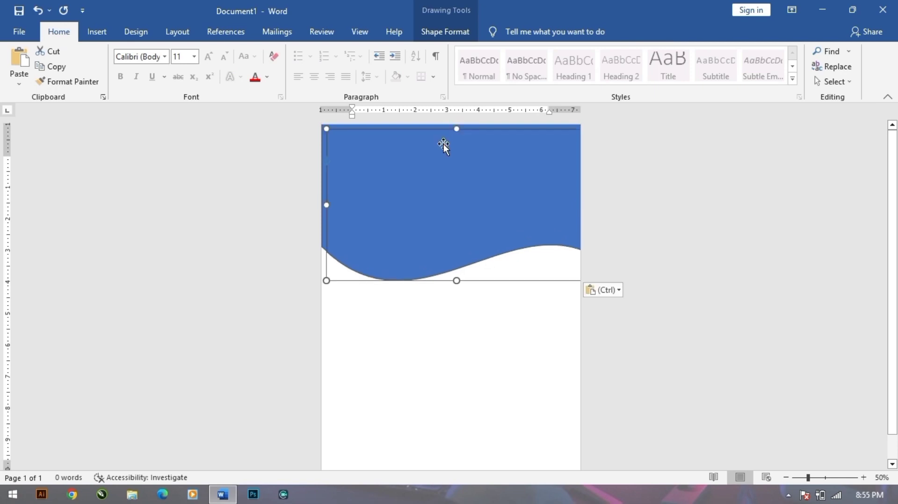
drag(438, 181, 433, 166)
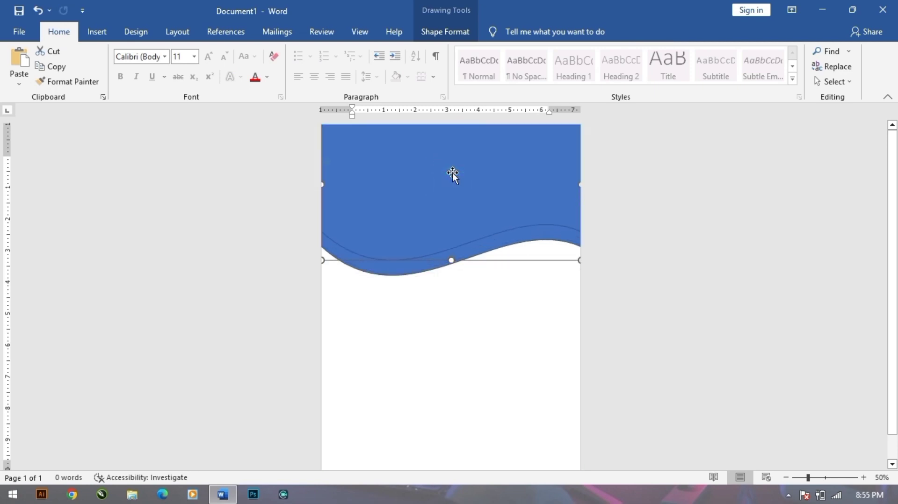
click(445, 31)
click(286, 51)
click(354, 154)
key(Down)
key(Down)
key(Down)
key(Down)
Fill the lower wave yellow and remove its outline.
click(451, 374)
click(440, 256)
click(285, 51)
click(297, 153)
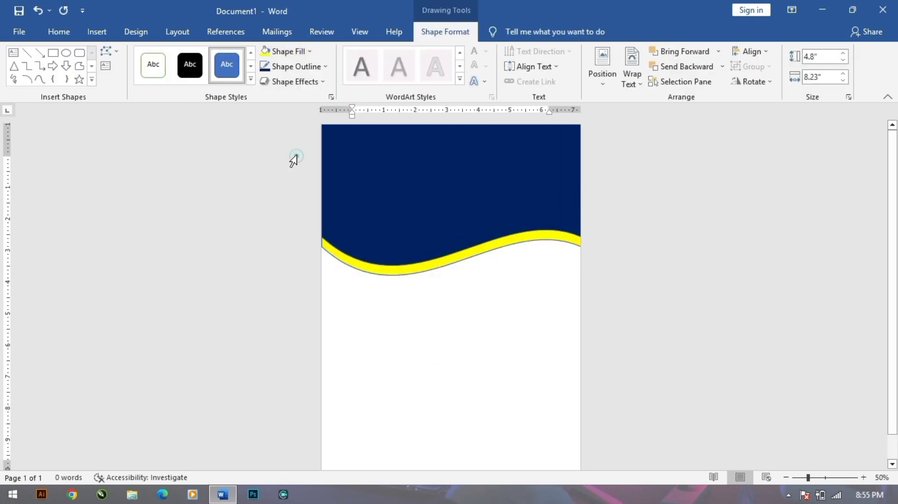
key(Up)
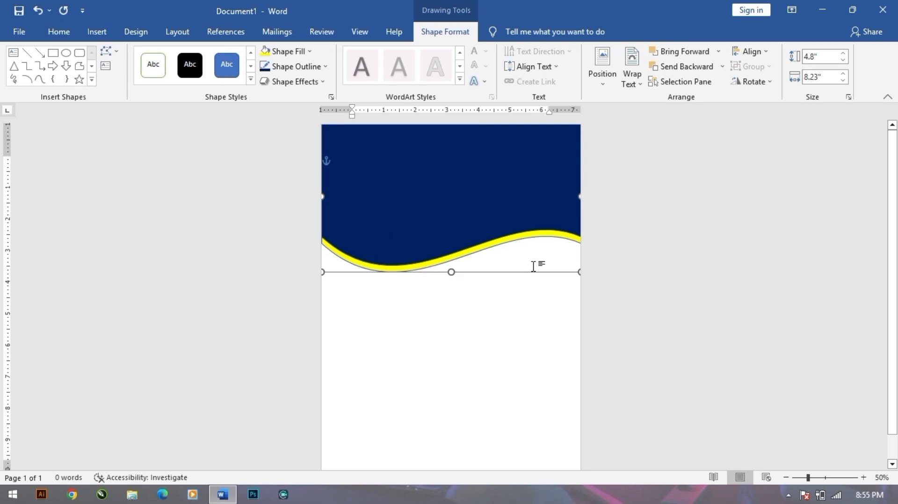
click(292, 66)
click(300, 183)
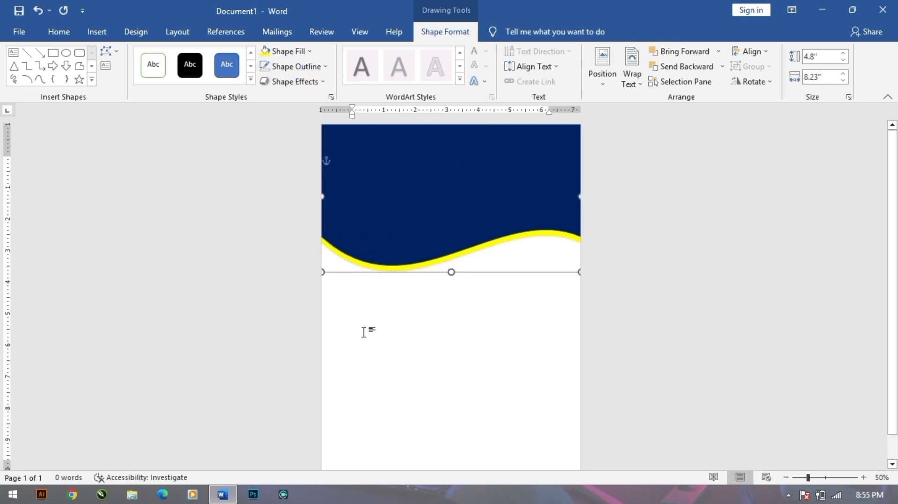
click(358, 345)
scroll(455, 324, down, 1)
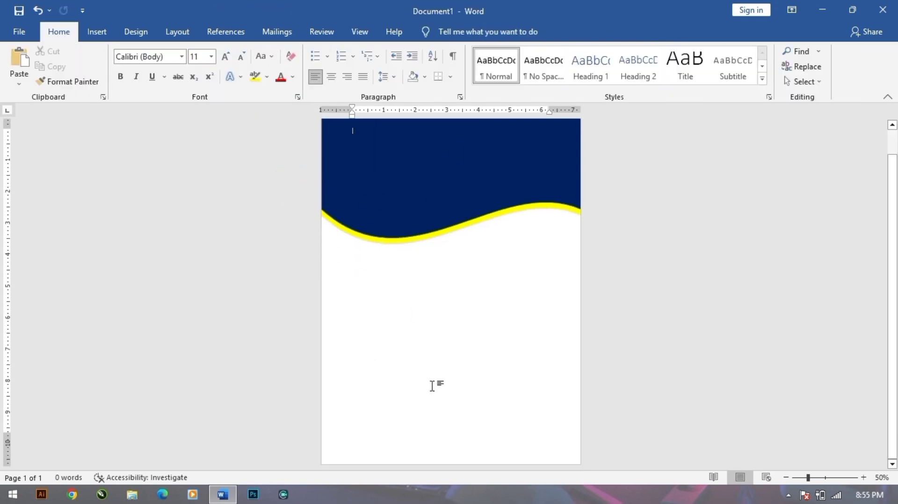
Draw a rectangle across the bottom of the page, reaching the left edge.
ctrl+scroll(452, 337, down, 3)
ctrl+scroll(447, 375, up, 3)
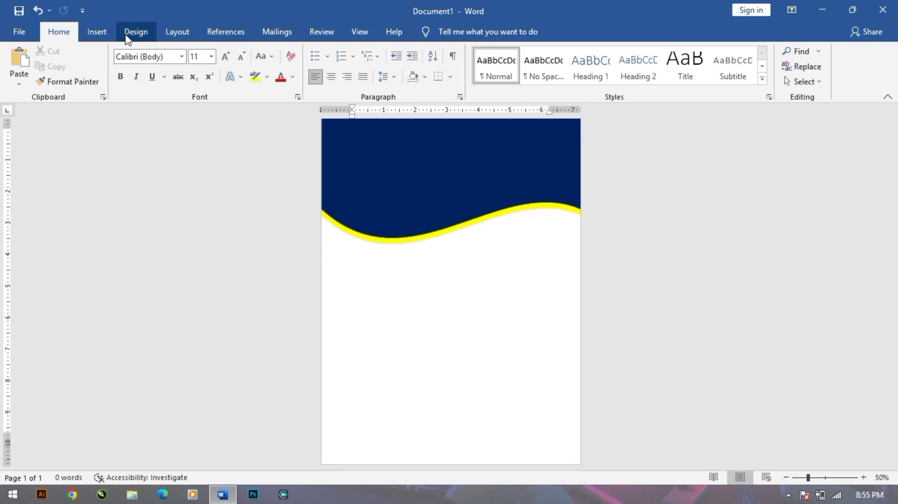
click(177, 31)
click(97, 31)
click(173, 51)
click(195, 80)
drag(324, 443, 580, 463)
drag(324, 453, 322, 453)
Curve the bottom rectangle's top edge into a wave and stretch it past the left edge.
click(107, 51)
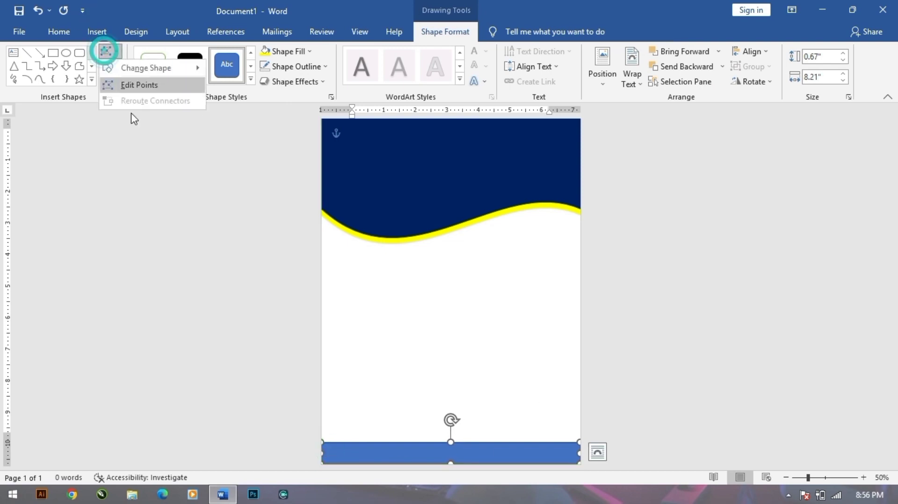
click(143, 85)
click(322, 443)
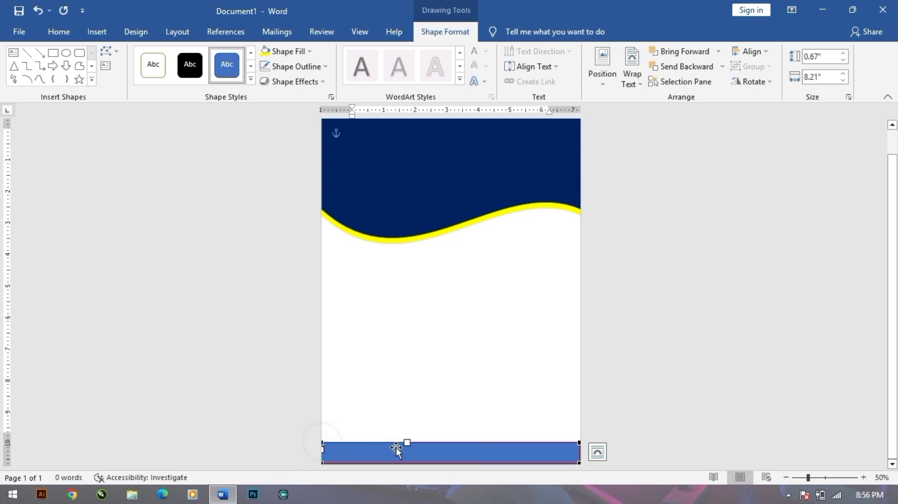
drag(407, 444, 350, 404)
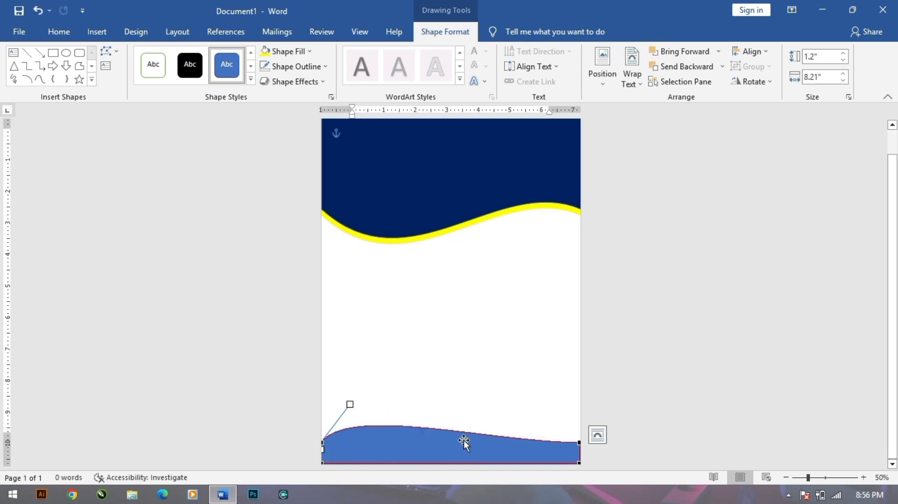
click(576, 443)
drag(491, 443, 484, 484)
click(381, 450)
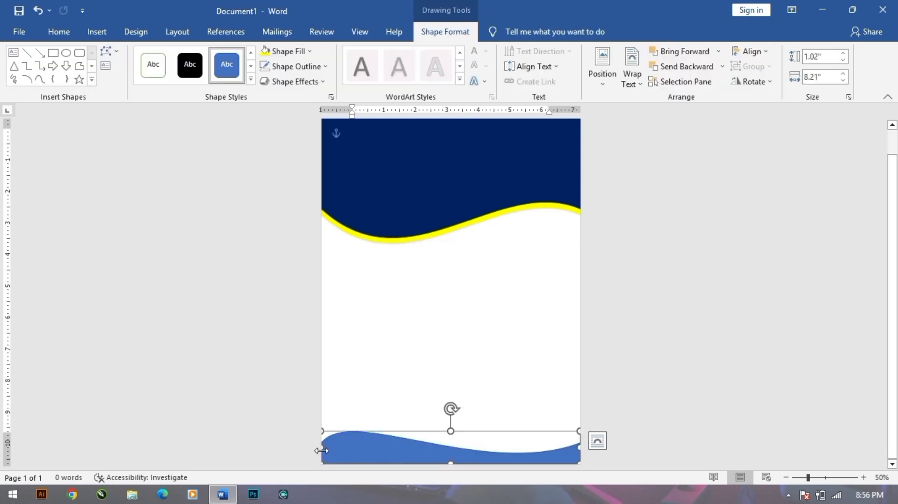
drag(324, 447, 279, 447)
click(639, 406)
click(345, 463)
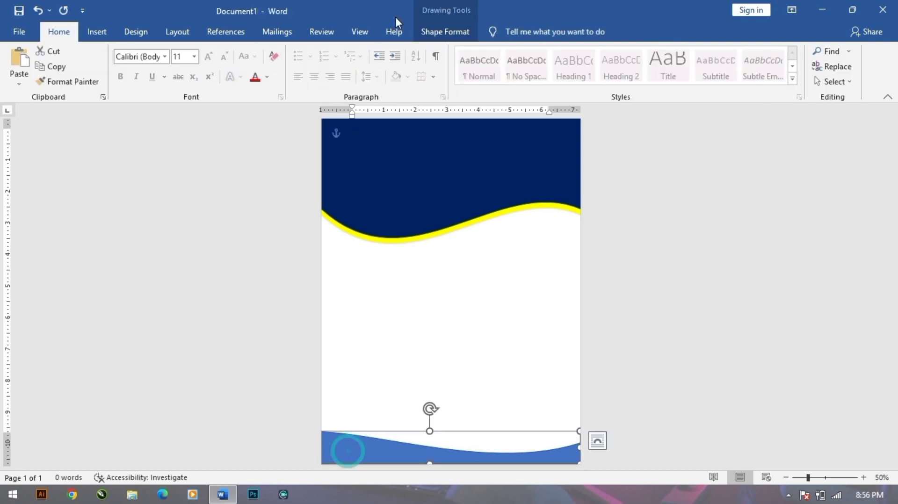
Remove the bottom wave's outline.
click(447, 32)
click(301, 66)
click(296, 184)
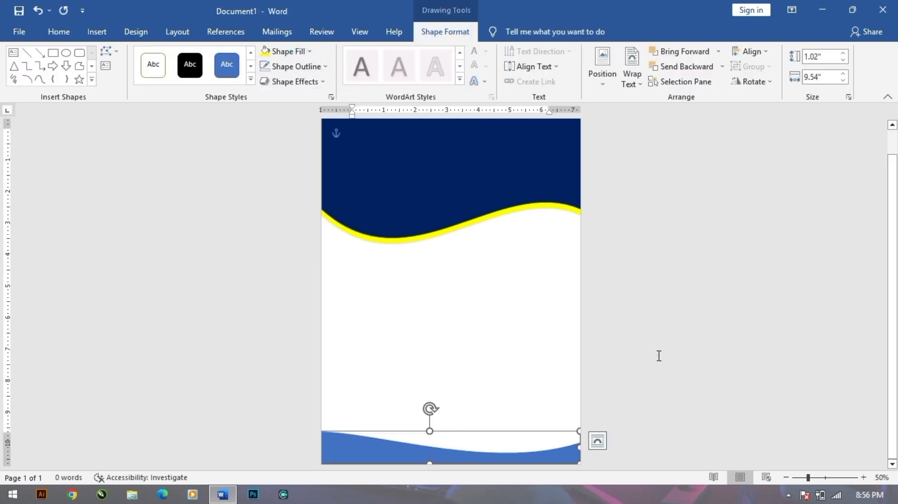
click(657, 356)
Fill the bottom waves navy and yellow, ending with navy on the front wave.
click(367, 458)
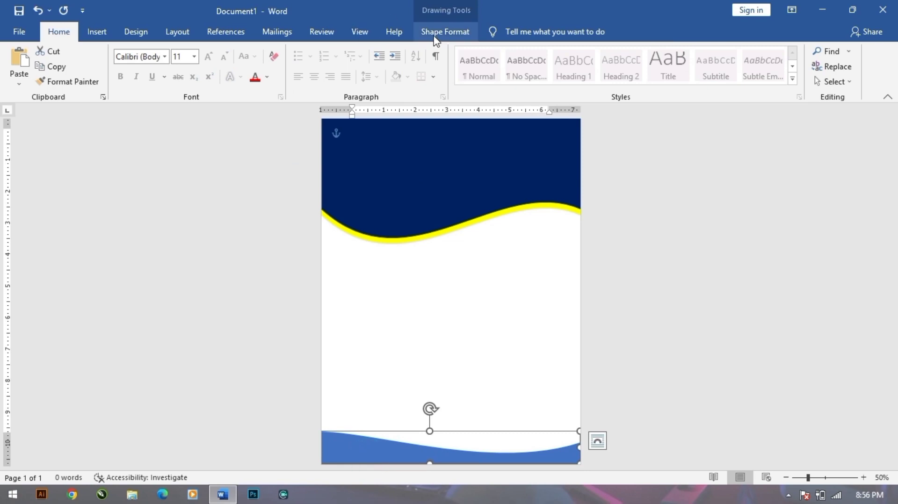
click(436, 38)
click(283, 51)
click(354, 153)
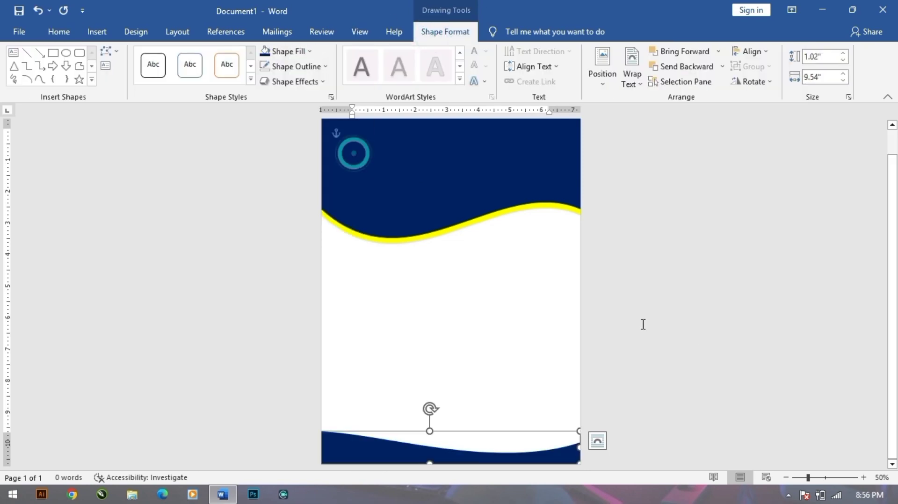
click(283, 51)
click(295, 153)
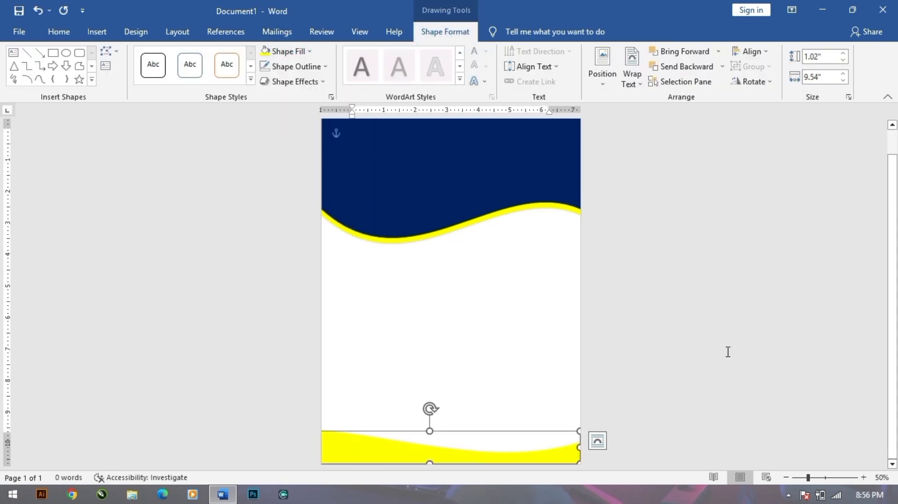
click(294, 52)
click(355, 153)
click(675, 338)
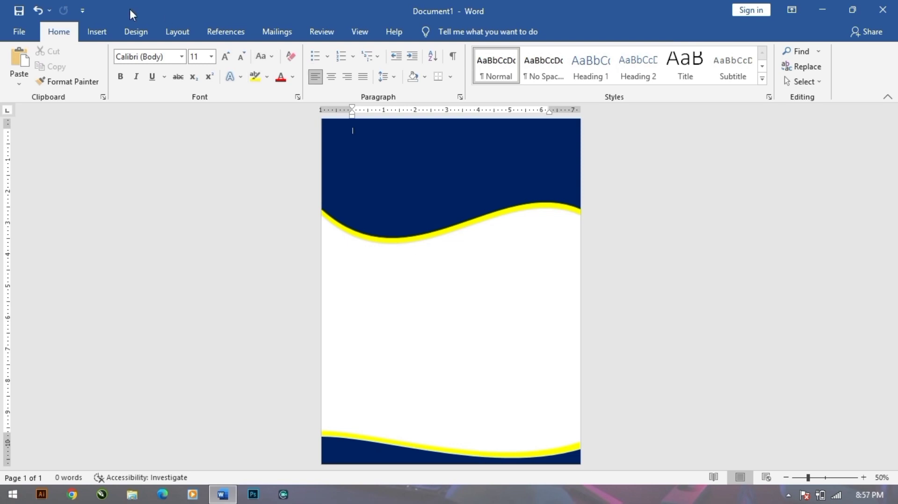
click(94, 34)
Draw an oval over the top wave near the page centre.
click(174, 51)
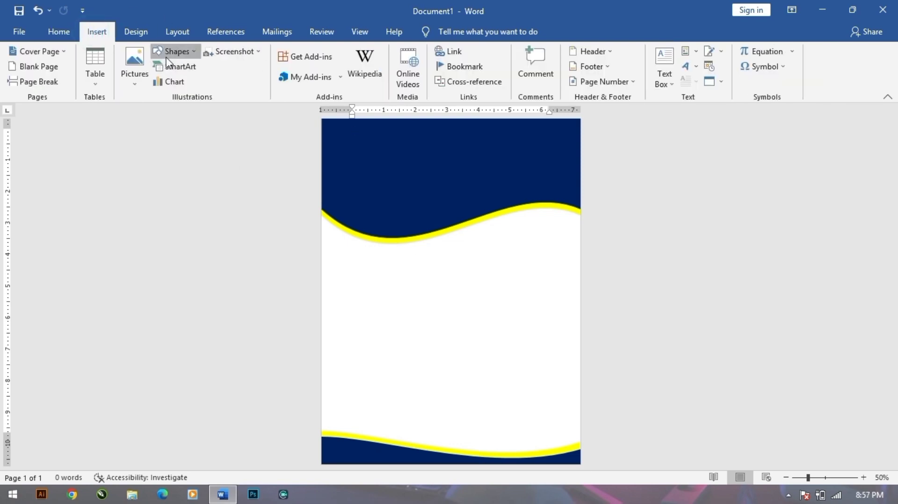
click(211, 82)
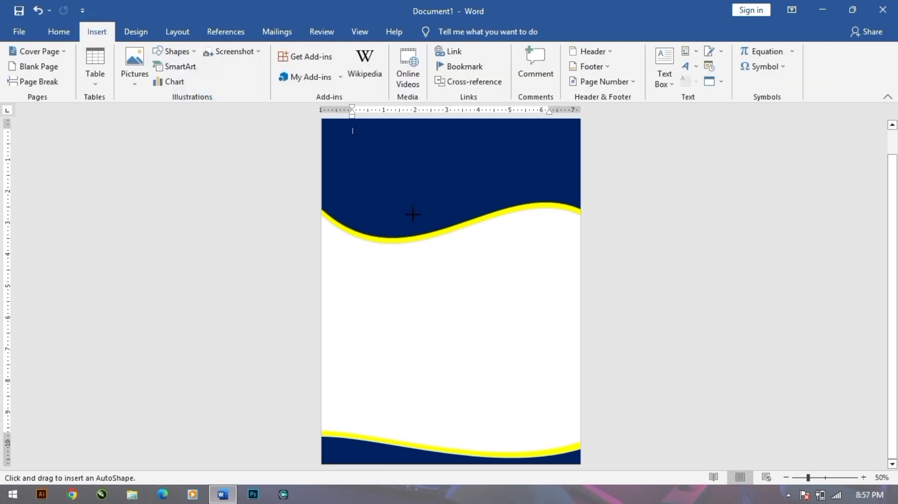
drag(421, 211, 516, 298)
drag(482, 266, 508, 241)
drag(392, 243, 382, 241)
drag(435, 253, 434, 239)
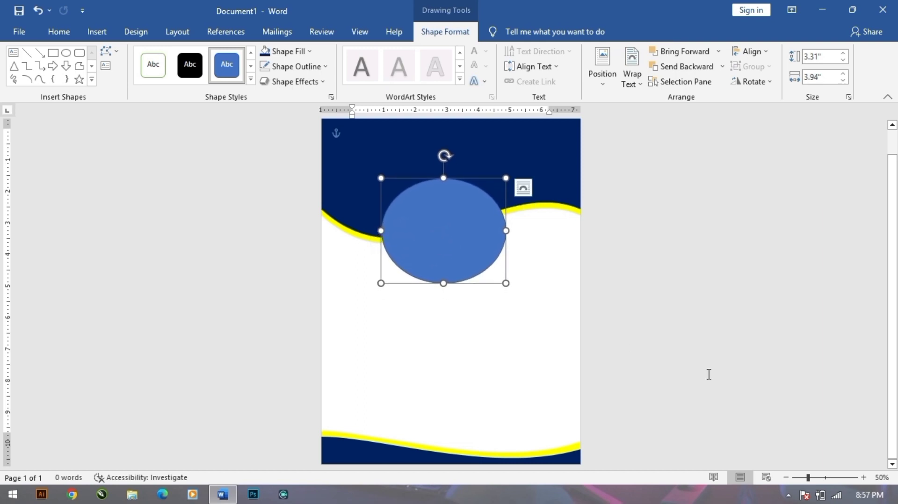
Give the oval a black 6 pt outline.
click(299, 66)
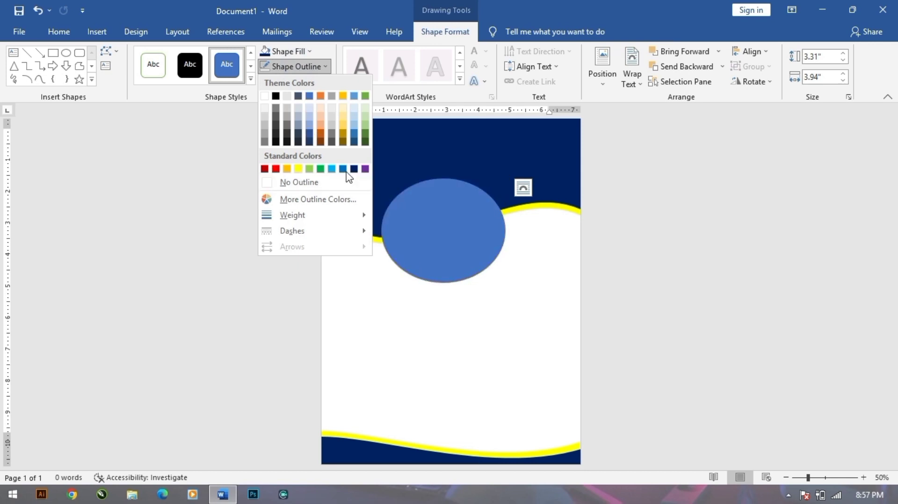
click(275, 95)
click(295, 66)
mouse_move(310, 215)
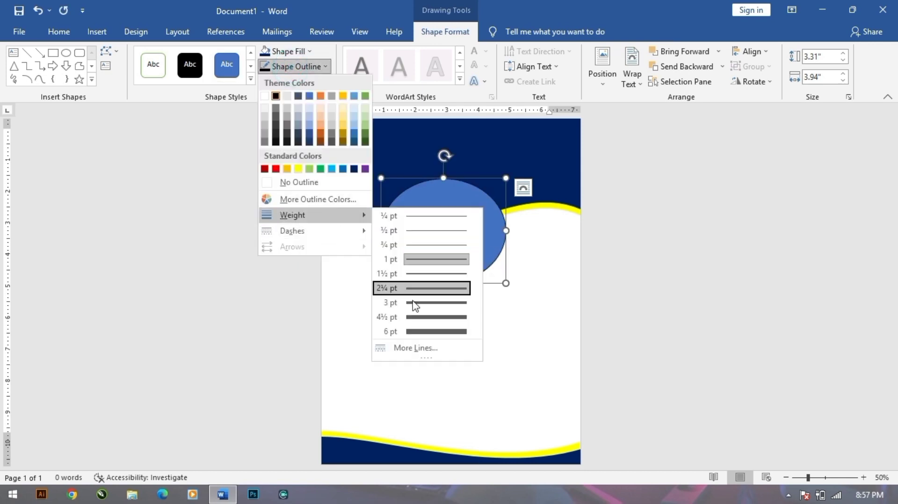
click(433, 331)
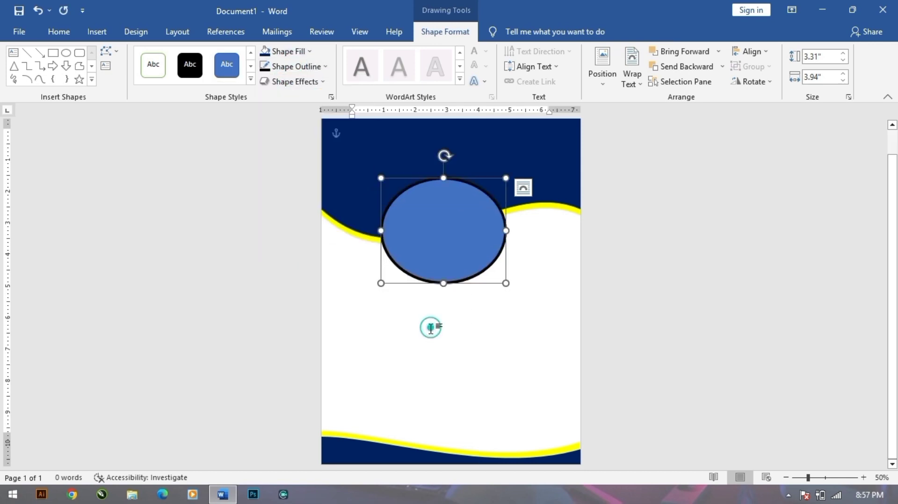
Fill the oval with the 3-change1 photo from the Desktop.
click(290, 53)
click(287, 200)
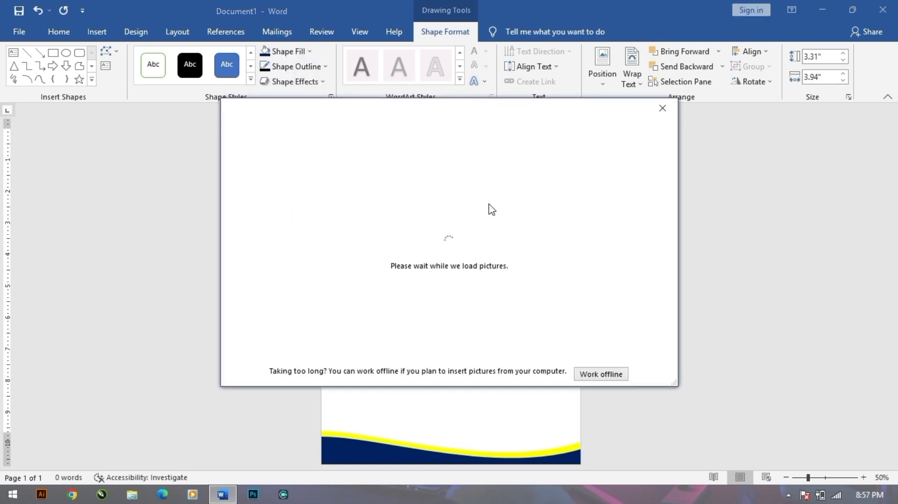
click(594, 375)
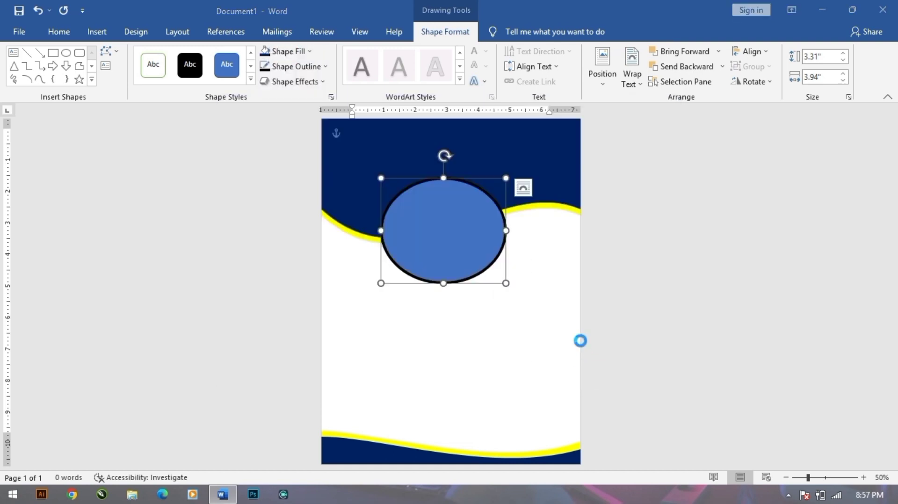
click(65, 128)
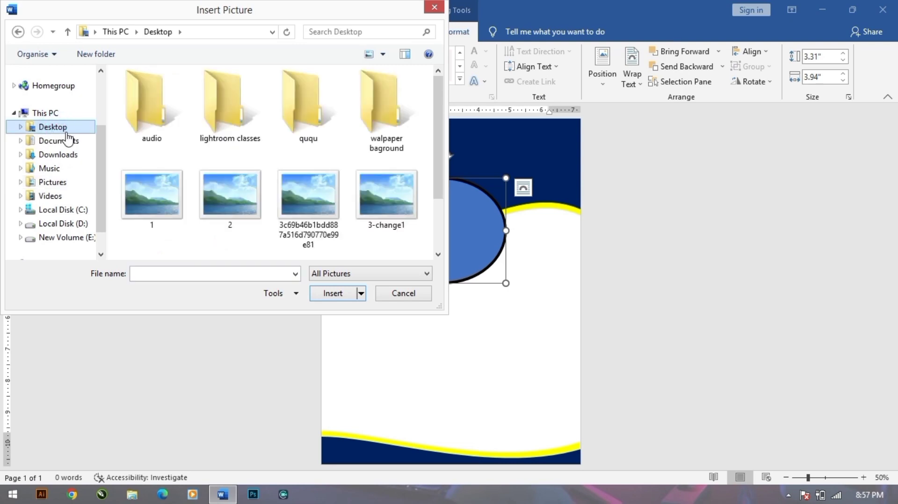
double_click(394, 192)
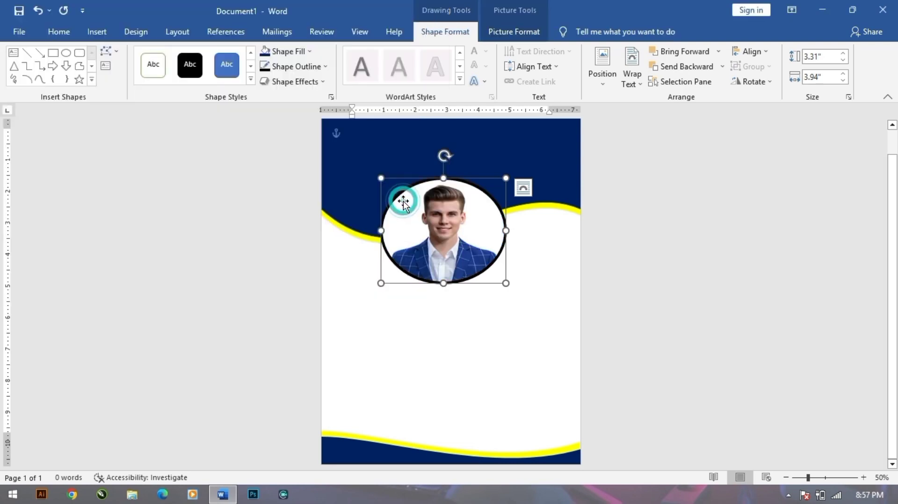
Resize the photo circle and position it where the top wave meets the white area.
click(628, 327)
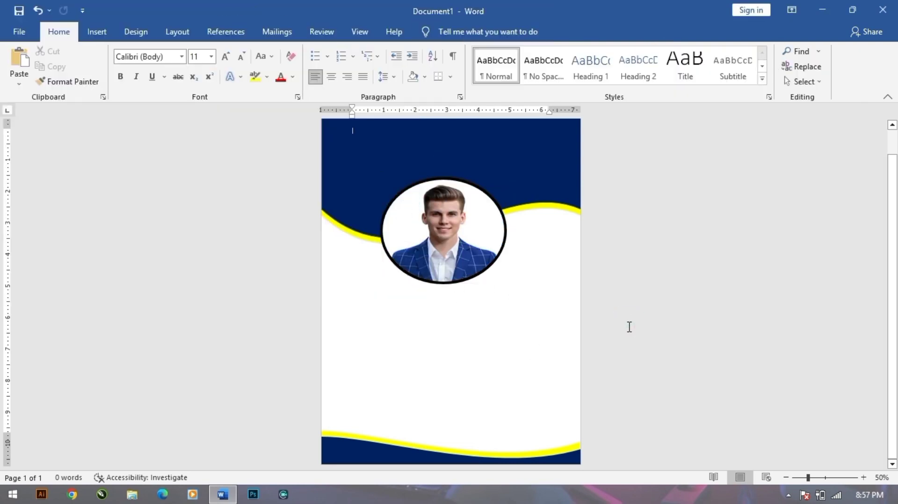
click(446, 257)
drag(443, 292, 443, 294)
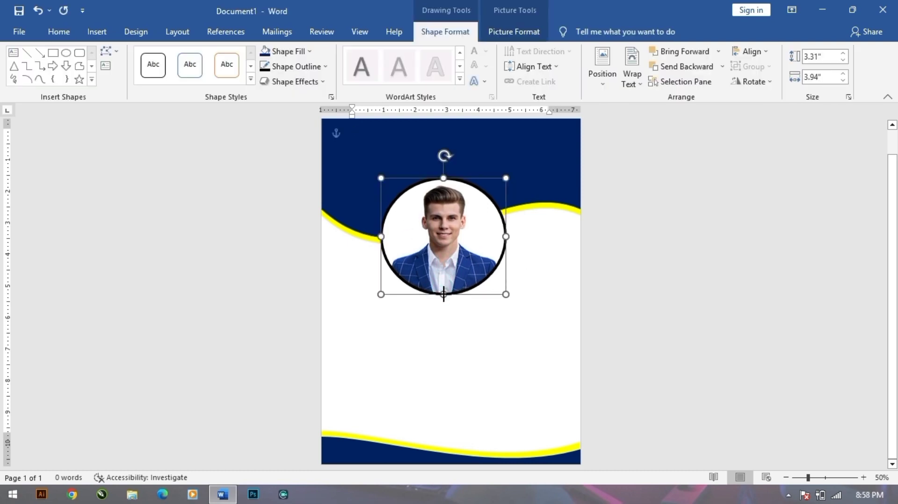
key(Up)
key(Up)
key(Up)
key(Up)
key(Up)
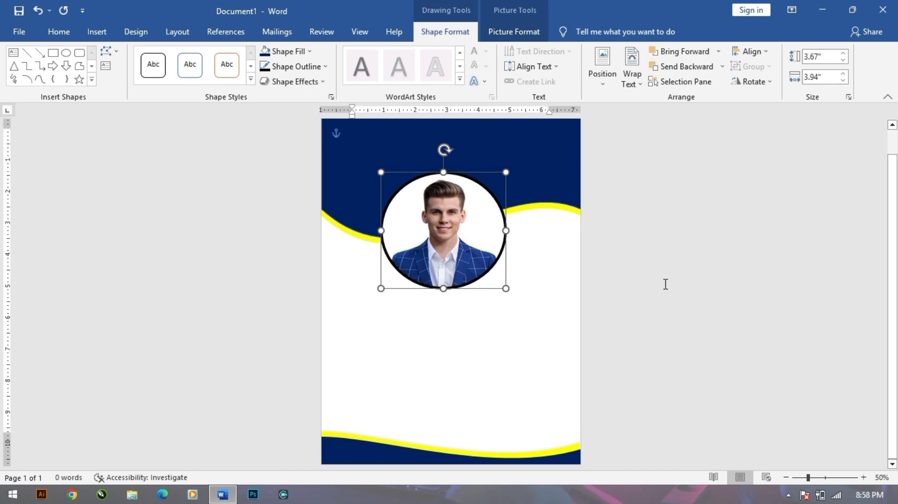
drag(506, 172, 483, 195)
drag(441, 257, 457, 245)
click(646, 259)
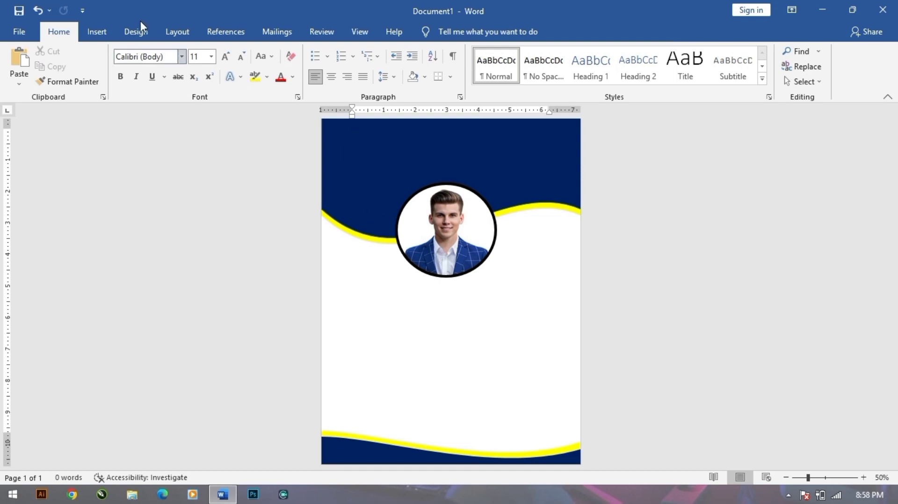
click(97, 32)
Add a WordArt title with the designer's name at 48 pt in the top banner.
click(690, 66)
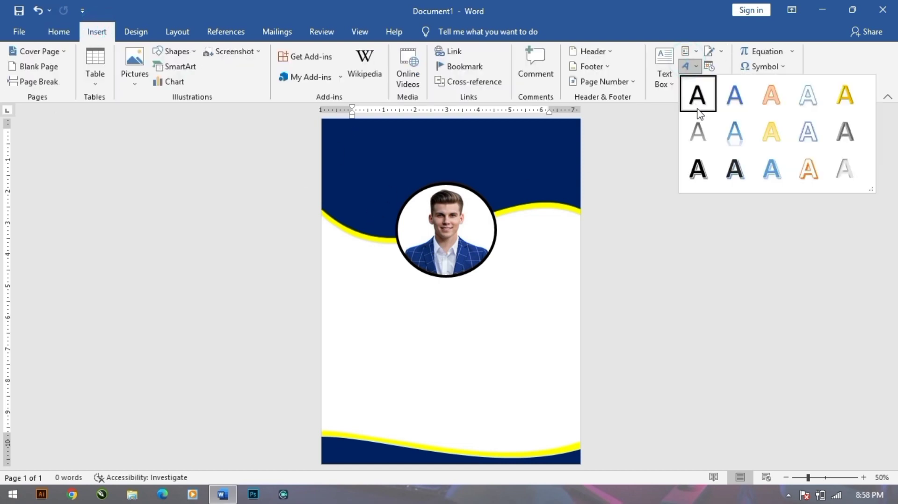
click(697, 94)
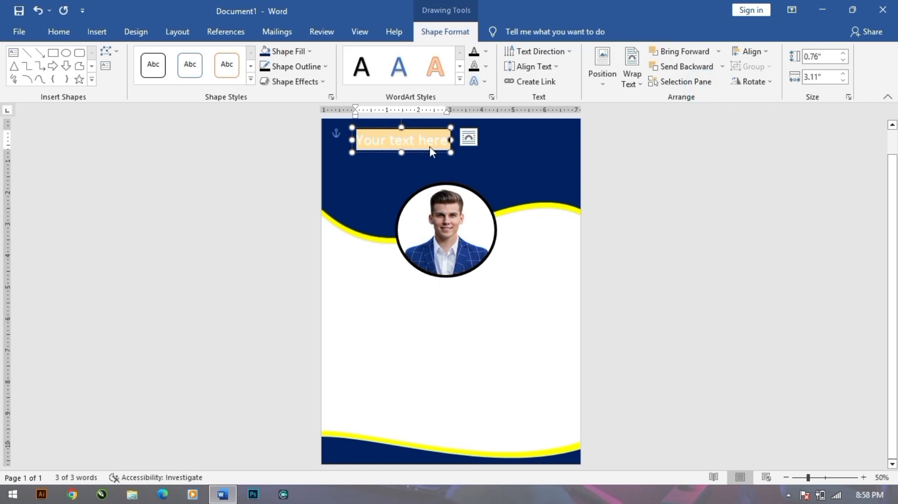
text(PD)
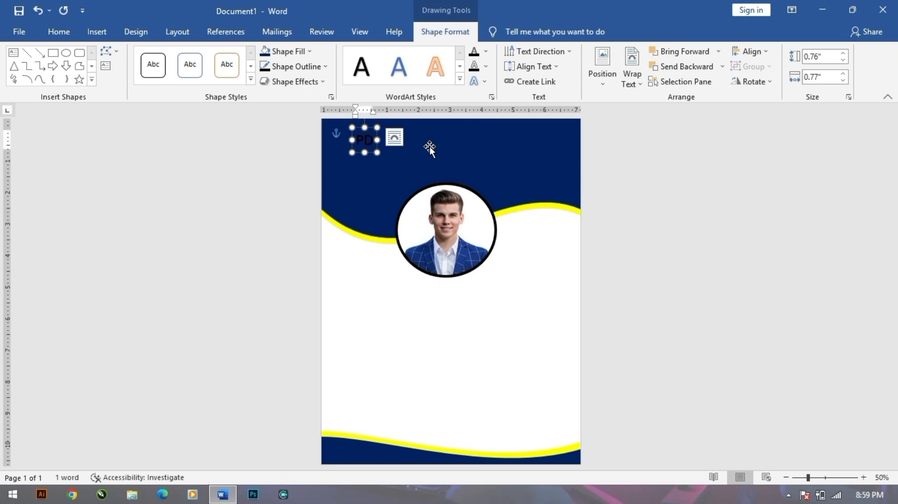
text( PRADIP DEIGNER)
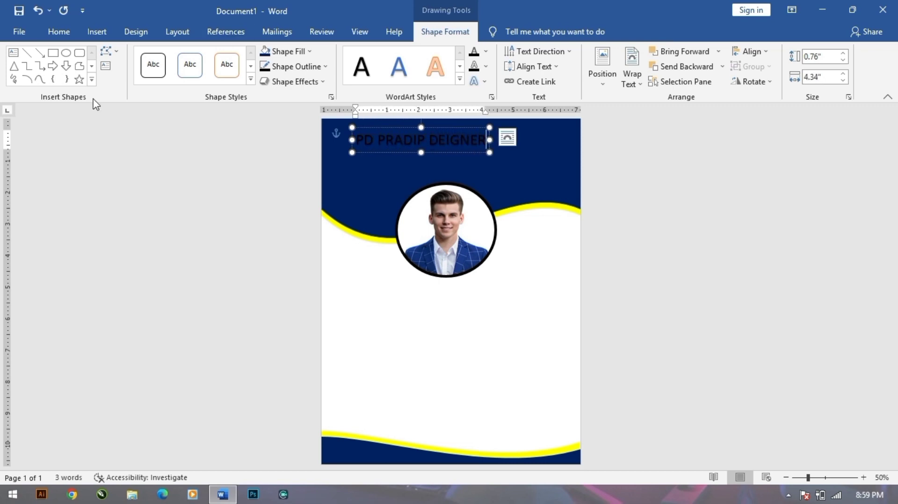
click(59, 31)
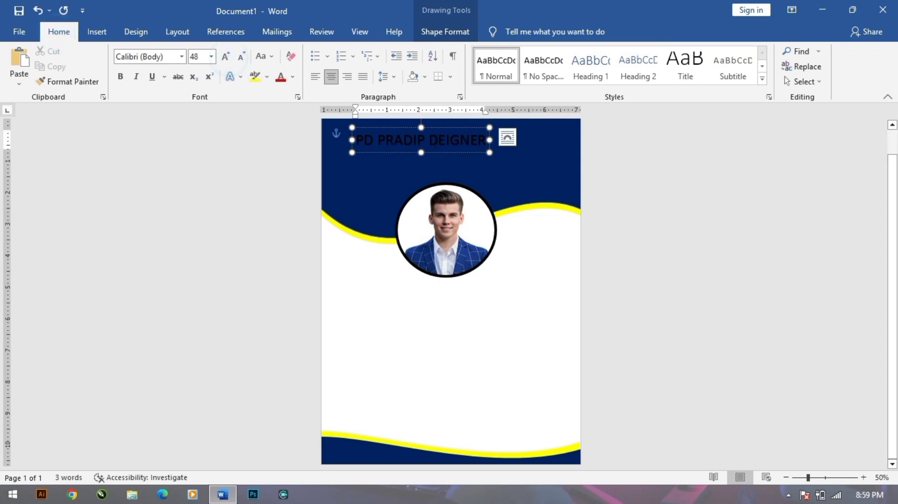
click(226, 56)
drag(481, 161, 486, 159)
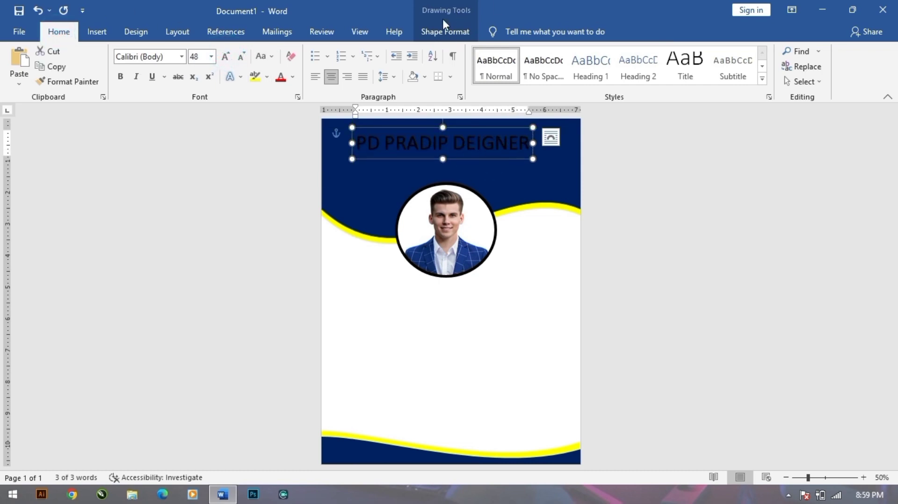
click(226, 57)
drag(553, 171, 589, 156)
click(241, 56)
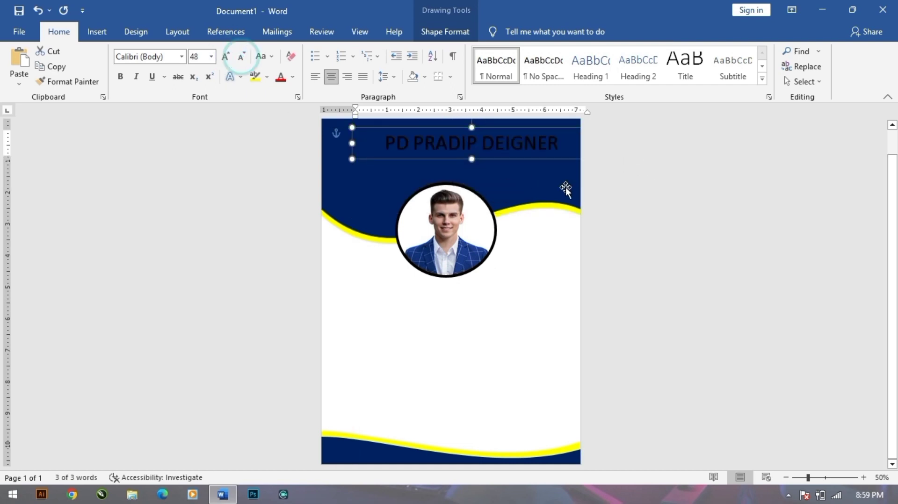
drag(530, 162, 512, 156)
Make the title bold and white, checking its text fill and outline settings.
click(120, 77)
click(293, 77)
click(283, 123)
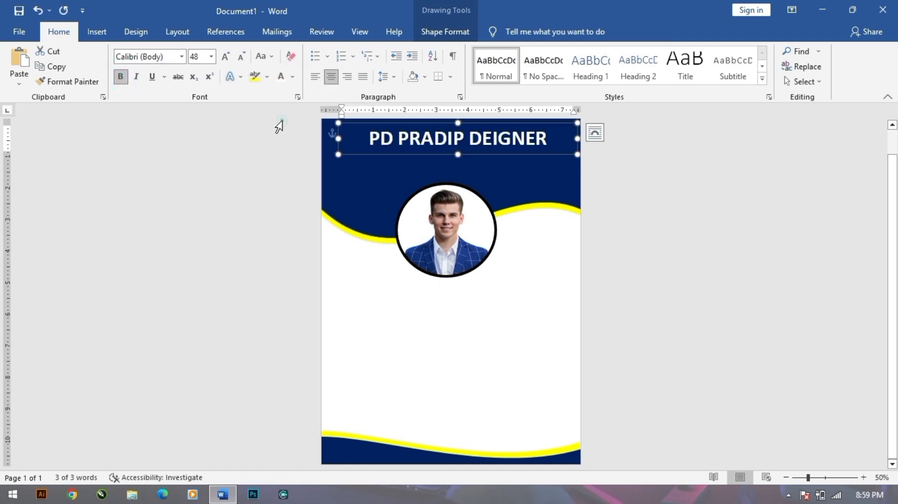
click(445, 31)
click(486, 51)
click(485, 65)
click(486, 66)
click(630, 229)
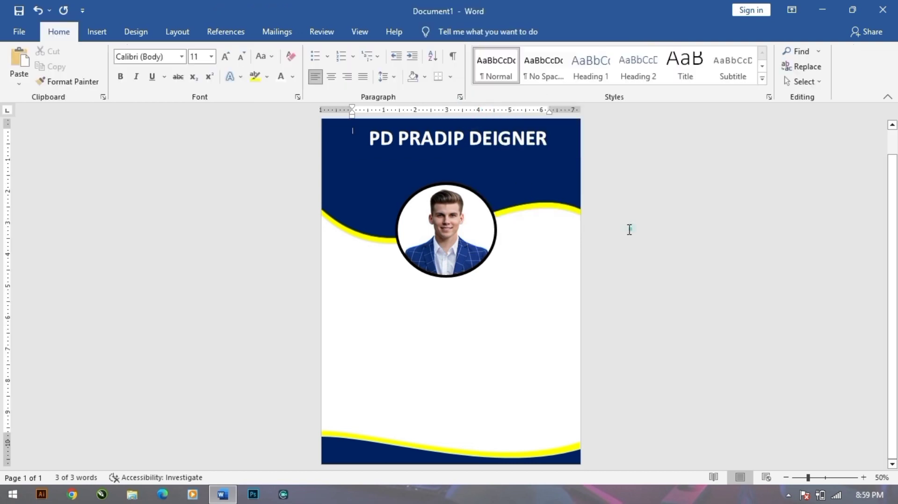
click(95, 31)
Insert a WordArt box under the title and replace its text with 'Graphic Designing Company'.
click(687, 52)
click(692, 94)
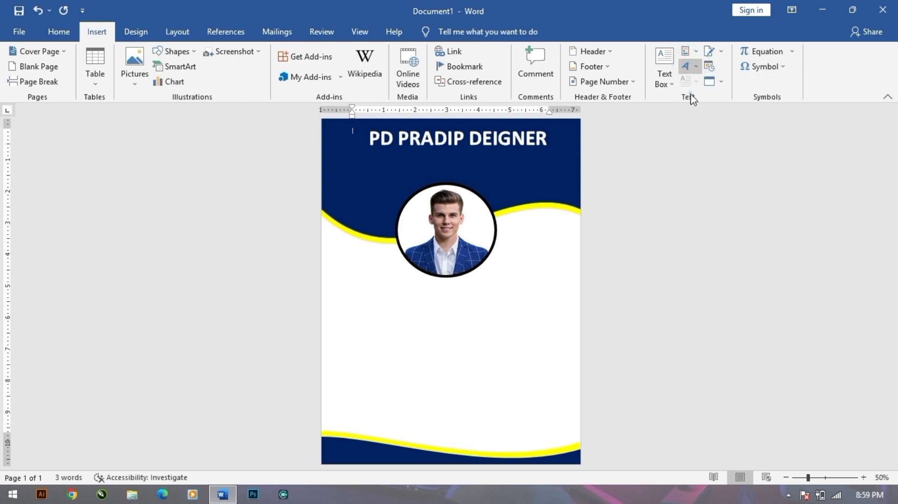
drag(478, 181, 482, 171)
key(ctrl+a)
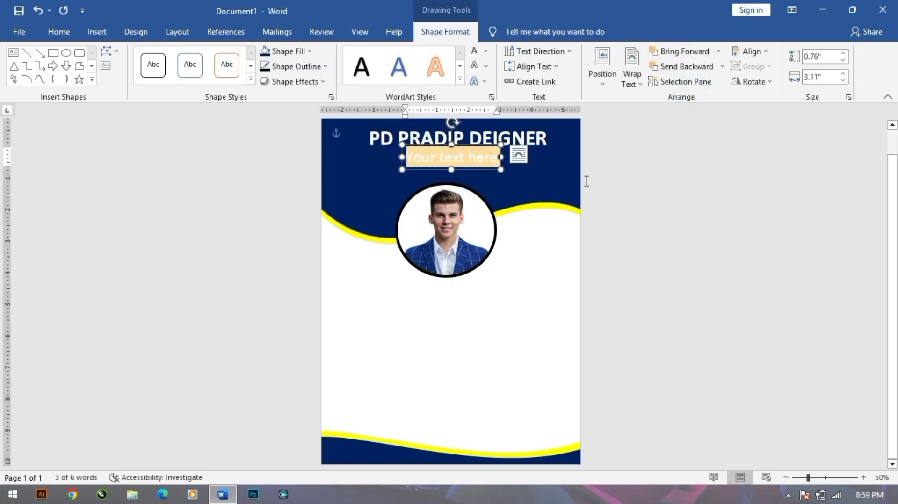
key(BackSpace)
text(Graphic)
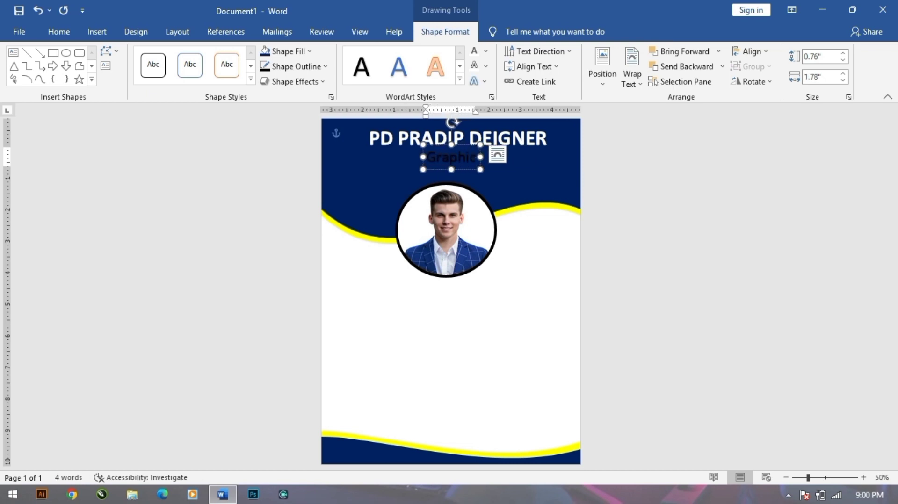
text( Des)
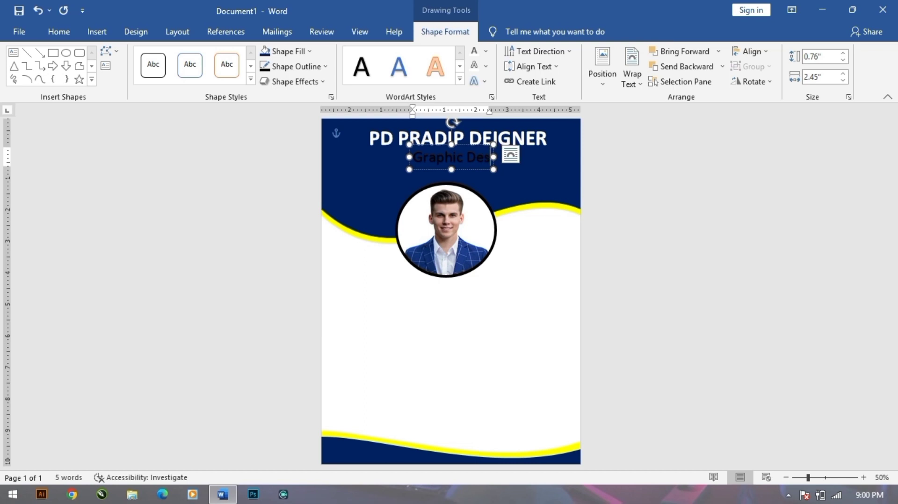
text(ign)
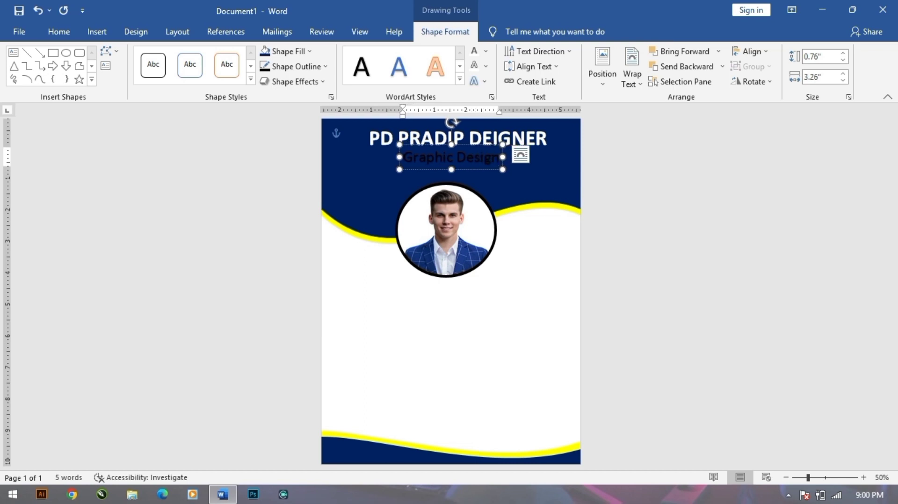
text(ing)
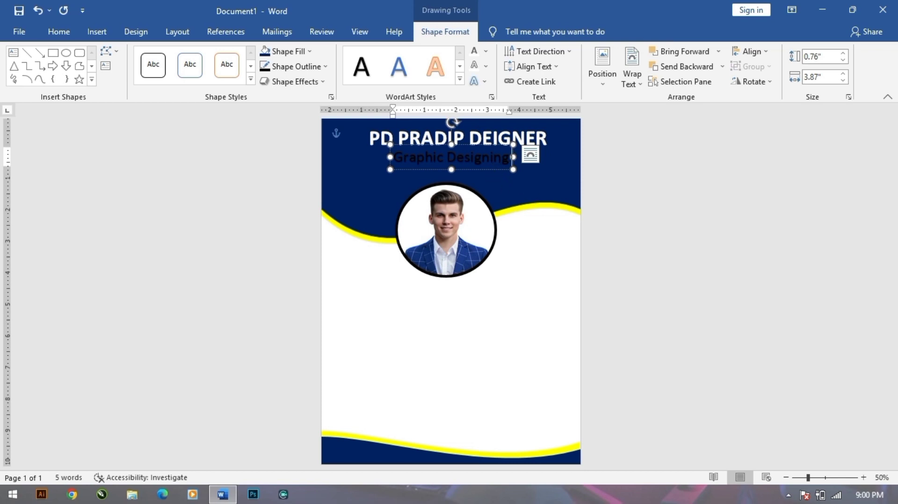
text(Company)
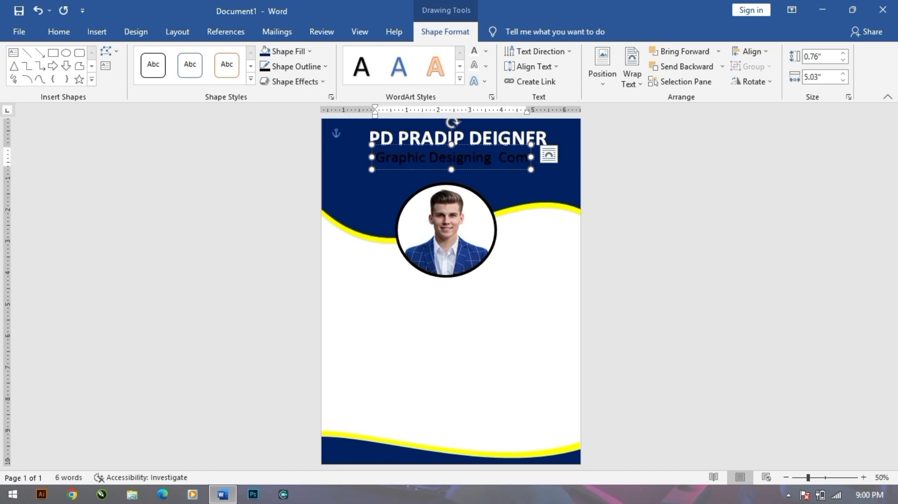
key(ctrl+Left)
key(BackSpace)
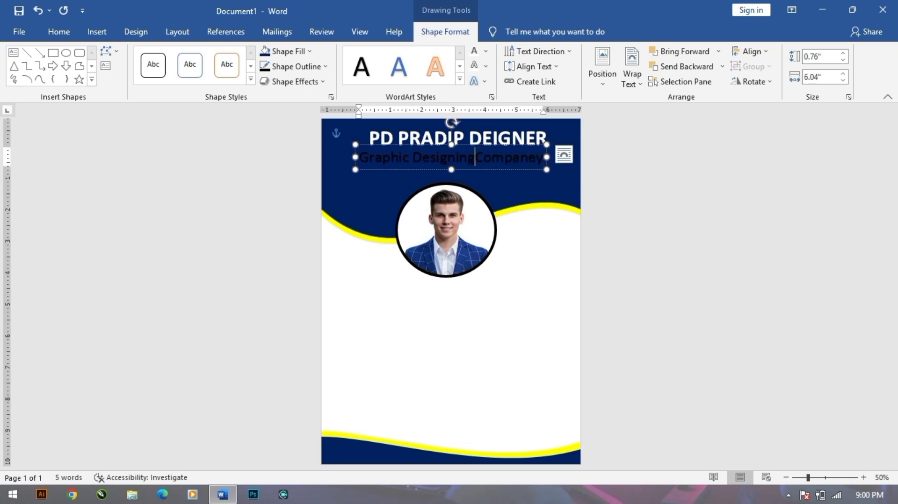
Shrink the tagline font to 26 and shift the box right and down beneath the title.
click(95, 31)
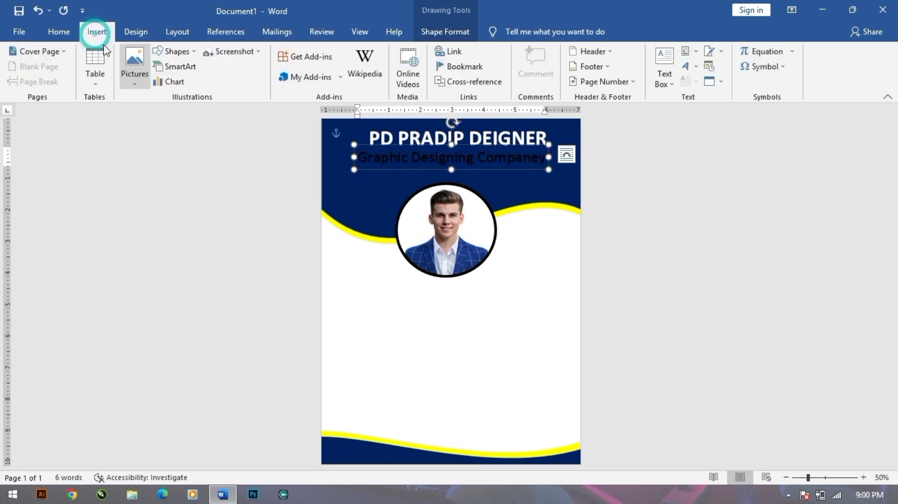
click(62, 31)
click(240, 58)
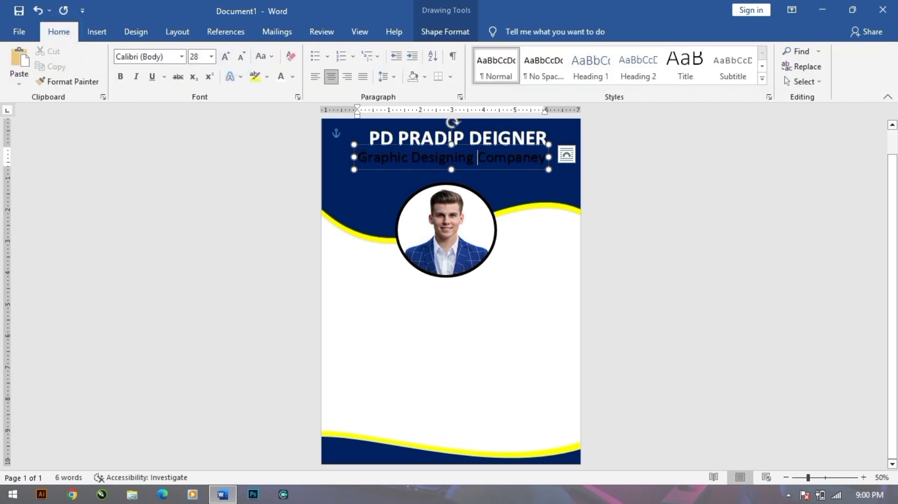
click(411, 169)
click(241, 58)
mouse_move(502, 163)
mouse_down()
mouse_move(520, 173)
mouse_move(516, 165)
mouse_up()
click(691, 175)
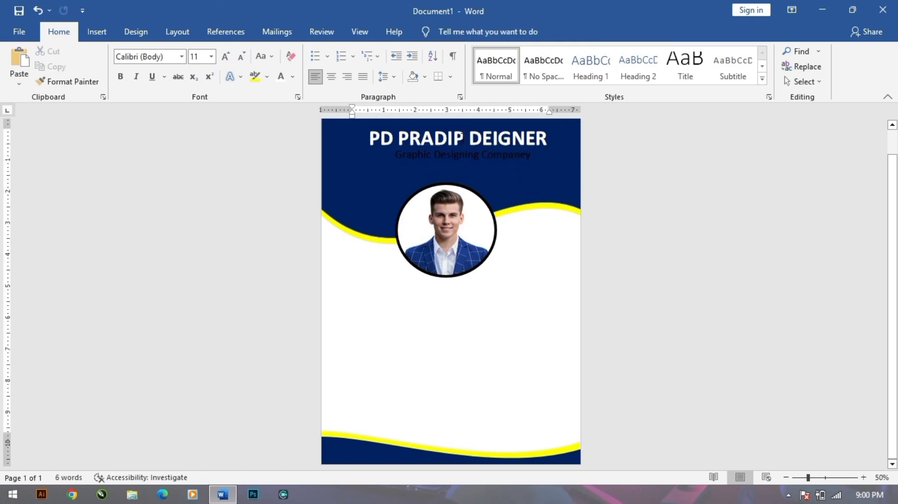
Try a two-line tagline at size 28, then revert to the single-line size 26 version.
click(495, 154)
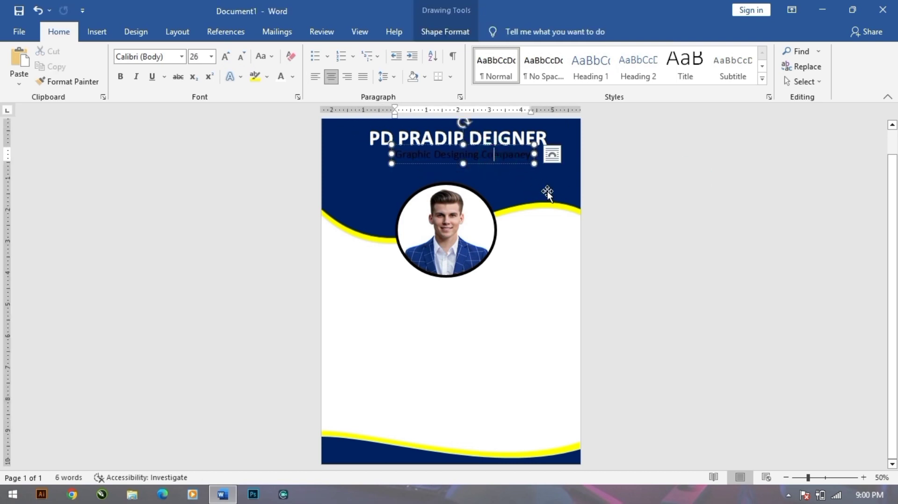
key(Return)
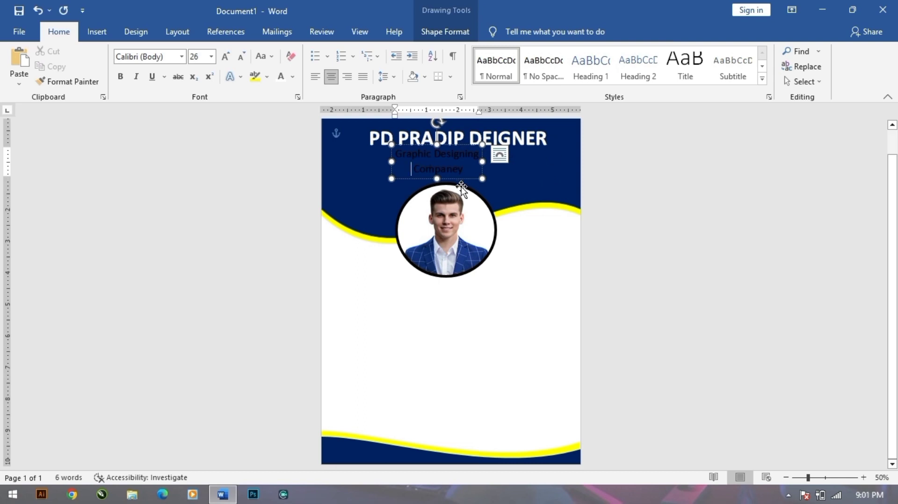
drag(472, 182, 498, 183)
click(225, 56)
key(Left)
key(Left)
key(Left)
key(Left)
key(Left)
key(Left)
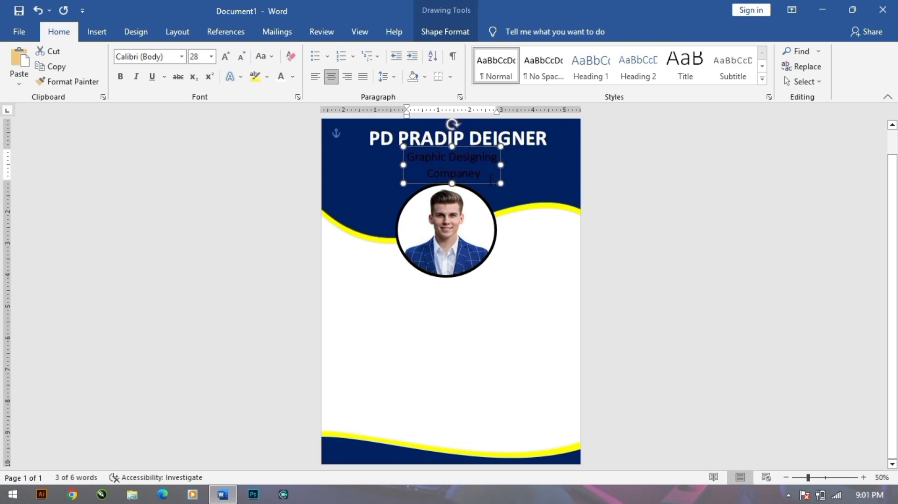
click(701, 386)
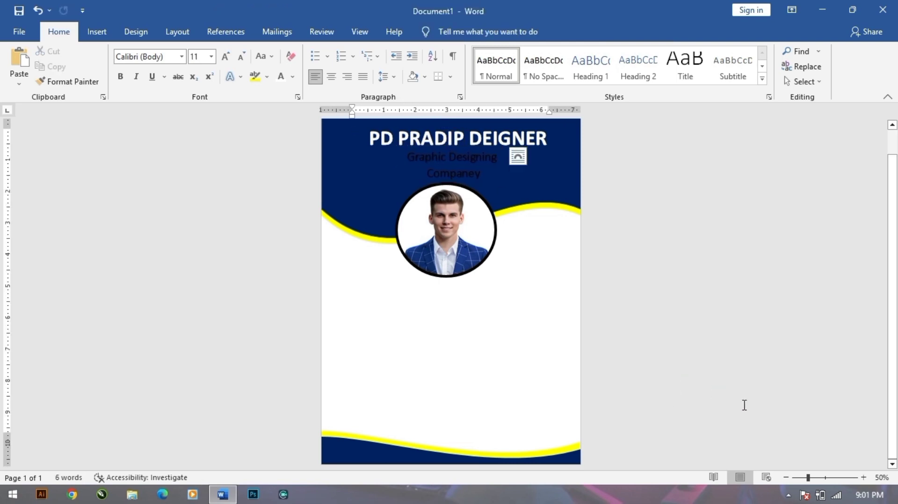
key(ctrl+z)
key(Right)
key(Right)
key(Right)
key(Right)
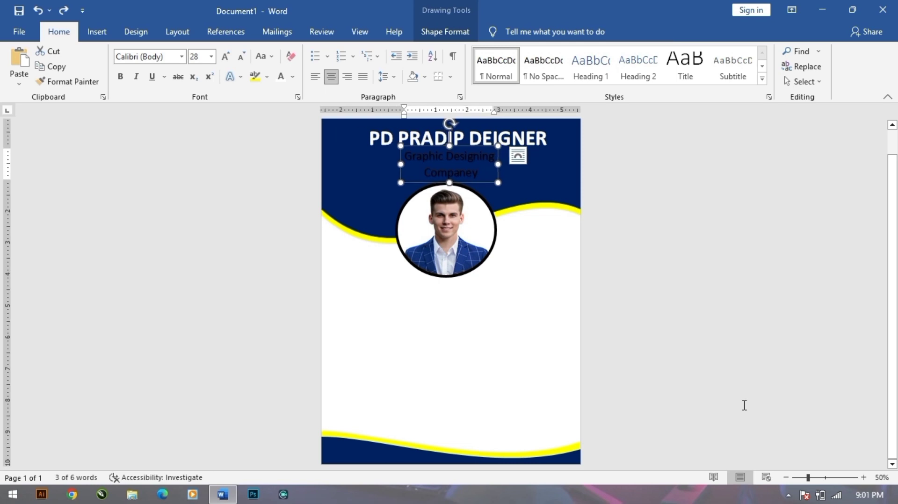
key(Right)
key(Right)
key(Right)
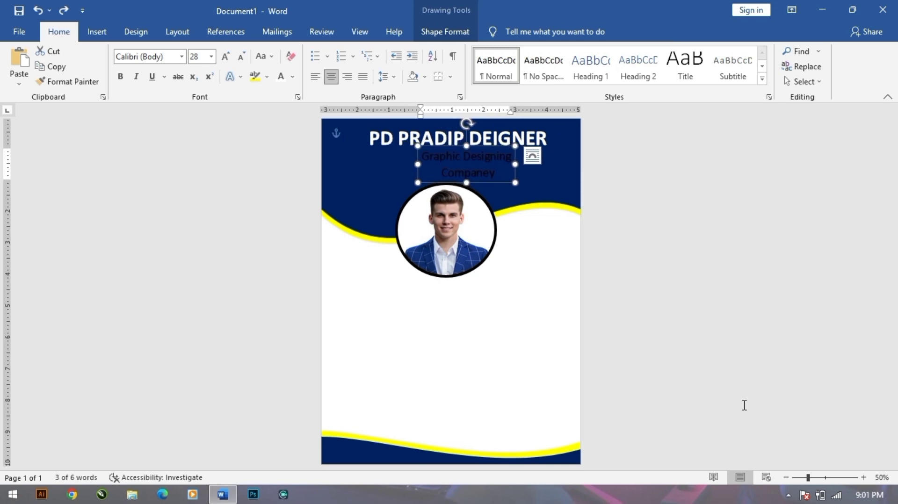
key(ctrl+shift+comma)
click(608, 361)
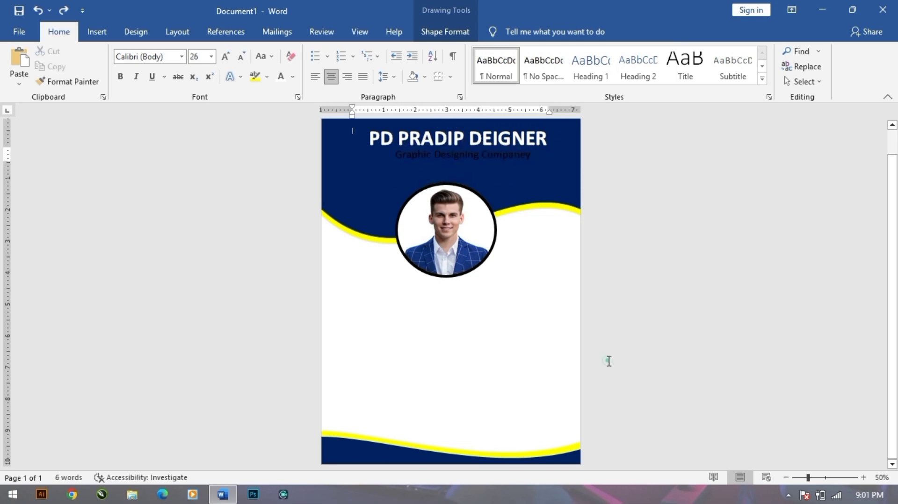
Select the tagline and title text boxes together.
ctrl+scroll(501, 205, up, 5)
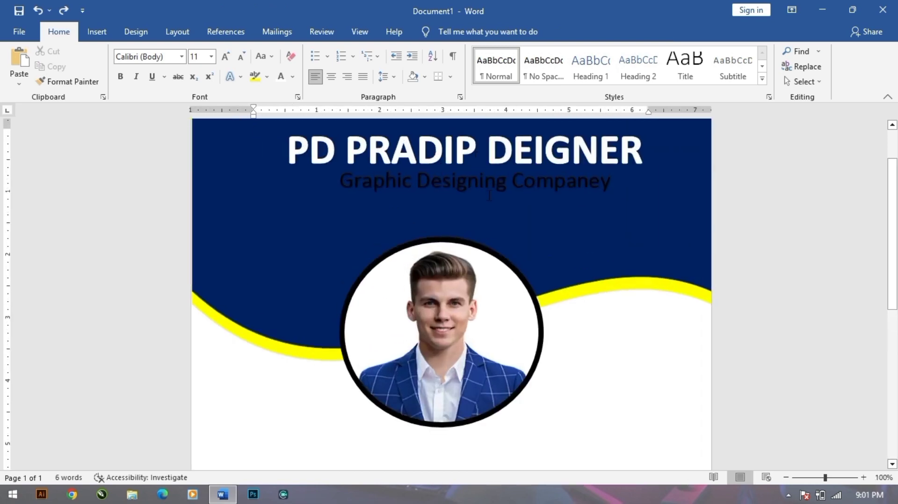
click(499, 202)
shift+click(511, 146)
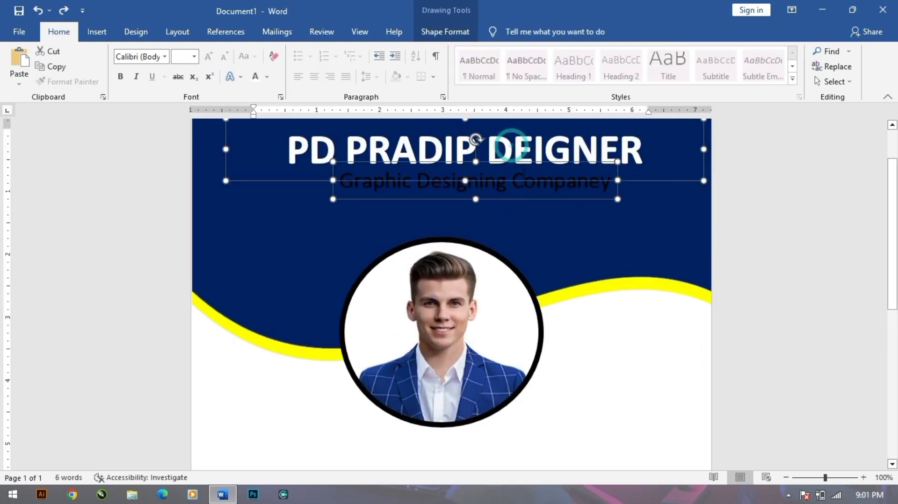
click(523, 180)
shift+click(531, 150)
Nudge both boxes together with the arrow keys into their new spot on the navy banner.
key(Down)
key(Down)
key(Down)
key(Down)
key(Down)
key(Down)
key(Down)
key(Down)
key(Down)
key(Down)
key(Down)
key(Down)
key(Down)
key(Down)
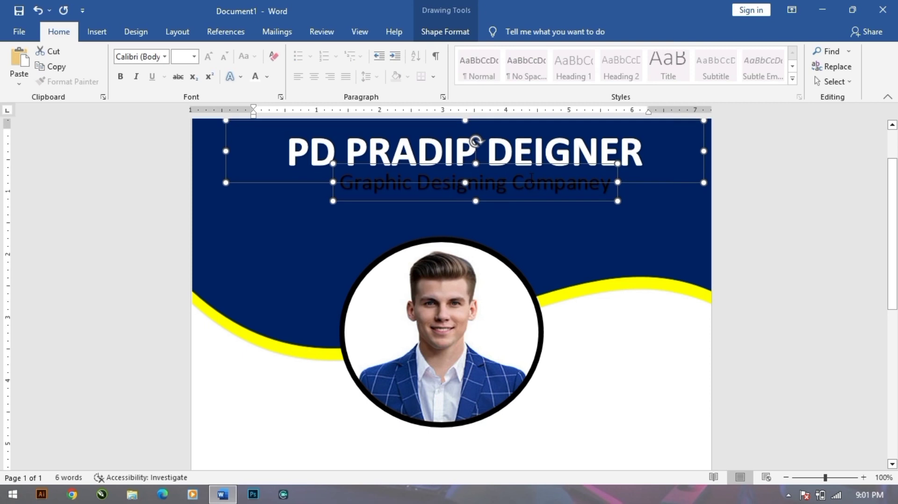
key(Up)
key(Up)
key(Up)
key(Up)
key(Up)
key(Left)
key(Left)
key(Left)
key(Left)
key(Left)
key(Left)
key(Left)
key(Left)
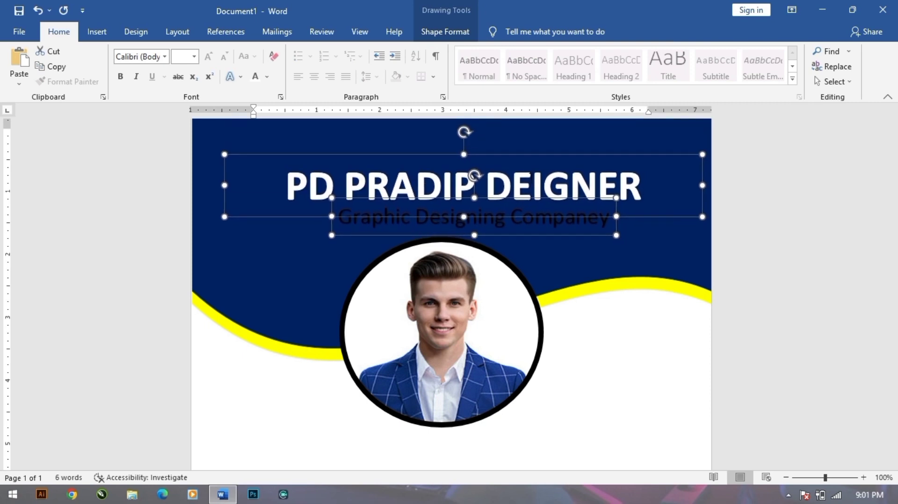
key(Up)
key(Up)
key(Up)
key(Left)
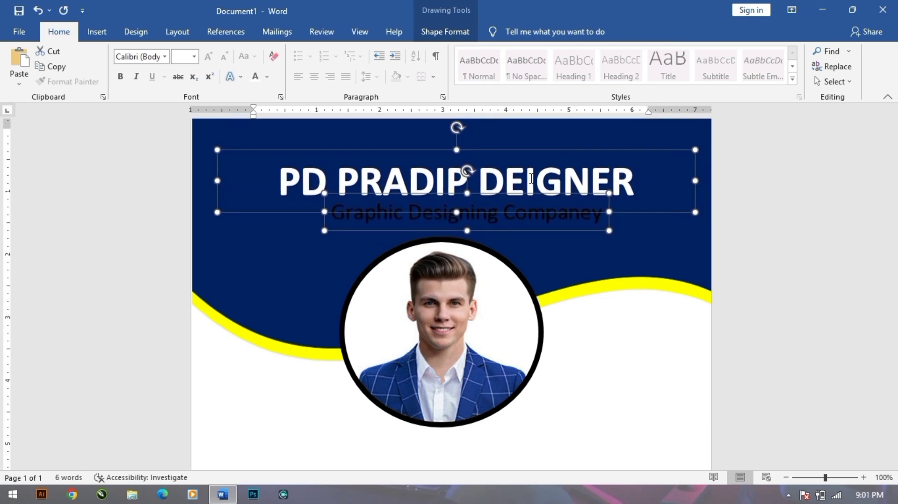
key(Up)
key(Up)
key(Up)
key(Up)
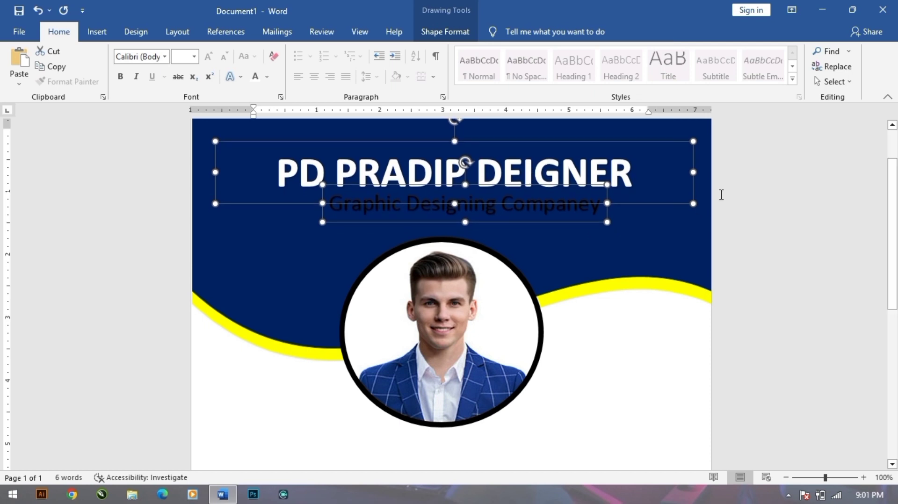
click(829, 250)
scroll(501, 312, down, 10)
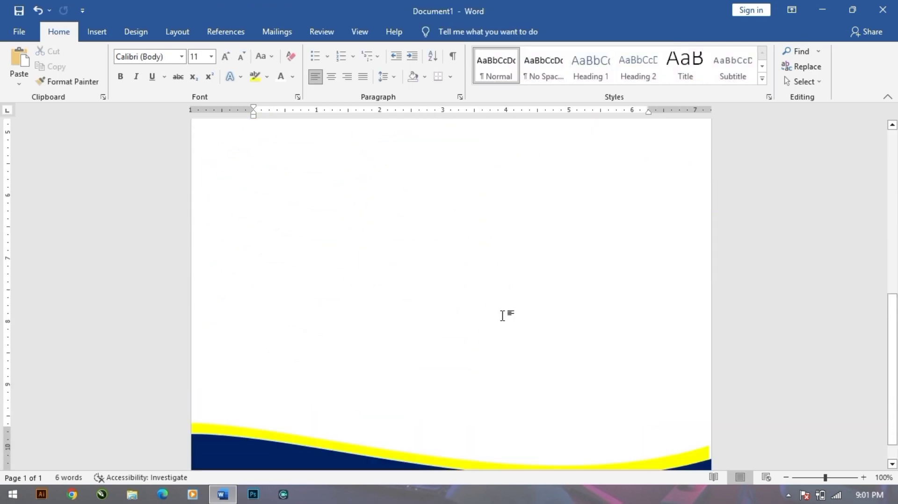
scroll(503, 316, up, 3)
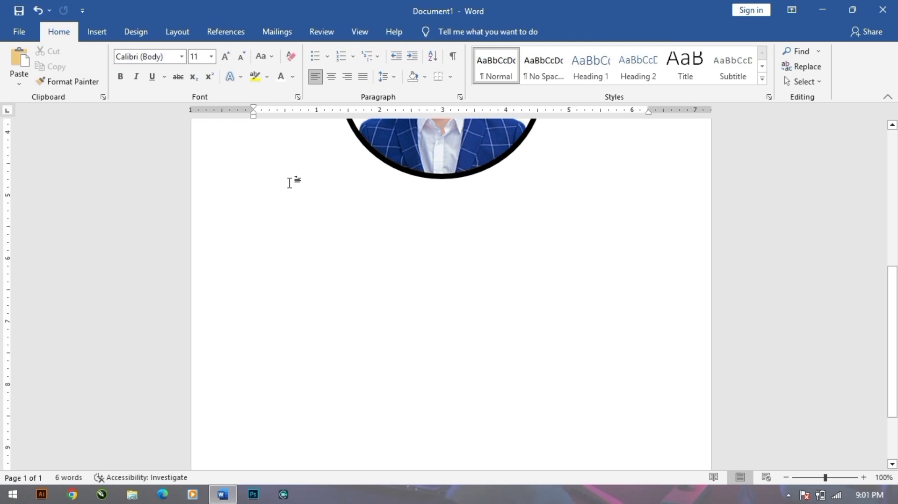
scroll(290, 181, up, 2)
click(96, 32)
Insert a plain black WordArt box below the portrait and type the cardholder's full name.
click(684, 64)
click(695, 94)
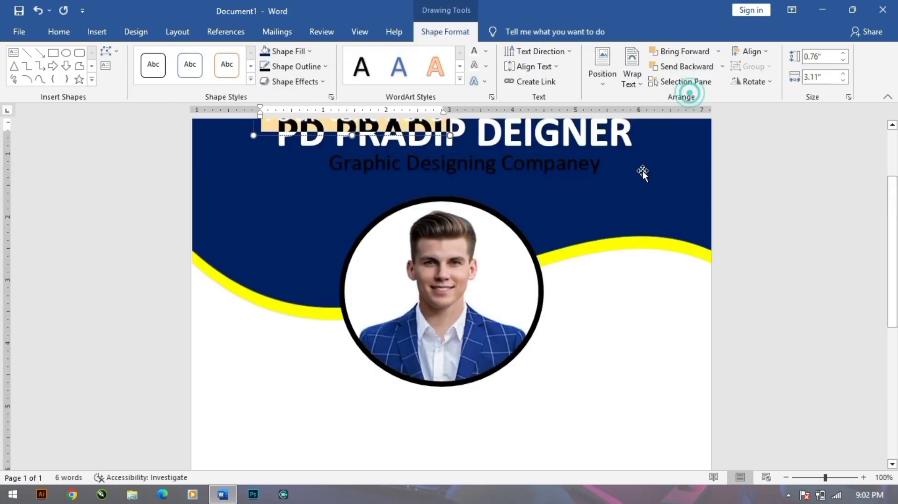
drag(384, 221, 487, 416)
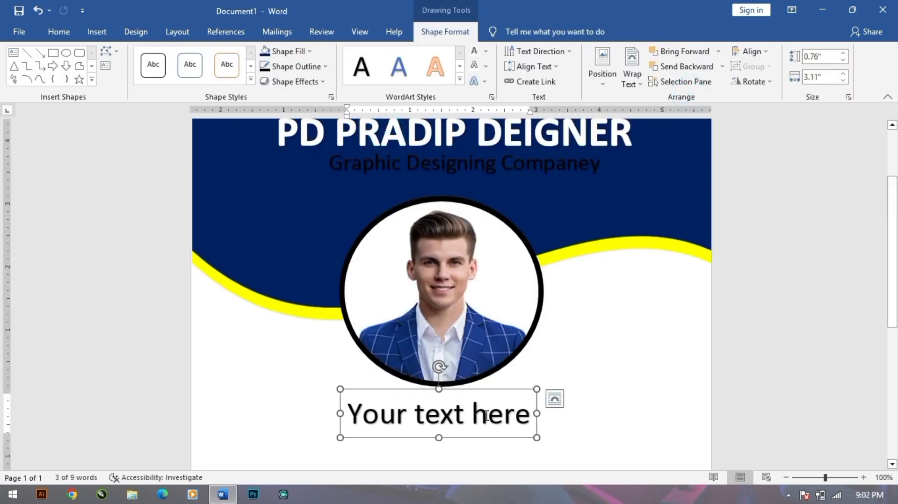
triple_click(486, 414)
key(Delete)
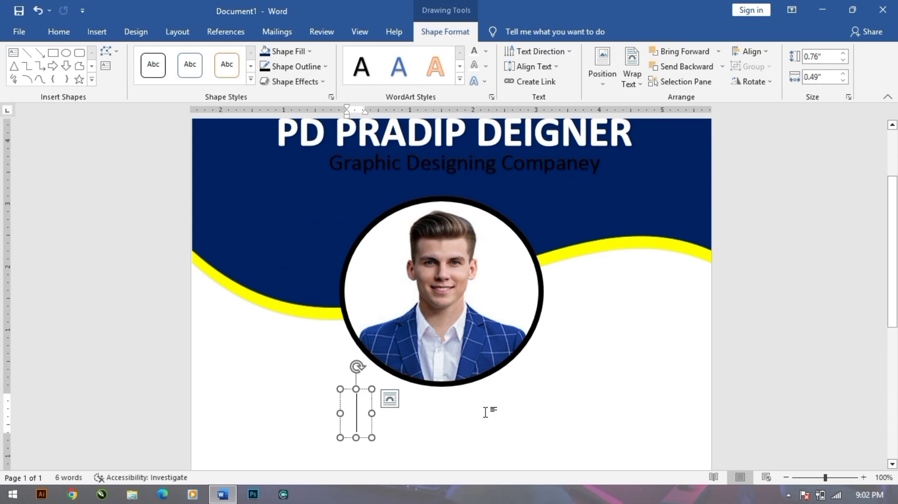
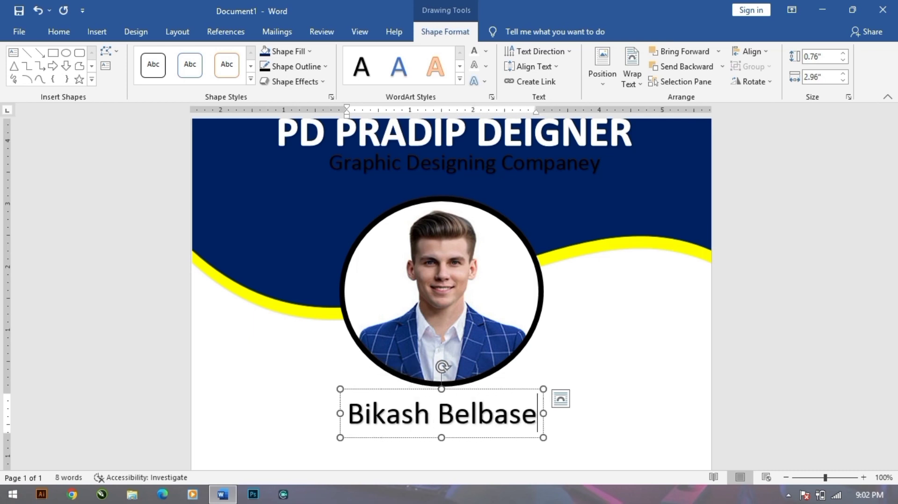
Make the whole name box bold.
click(59, 31)
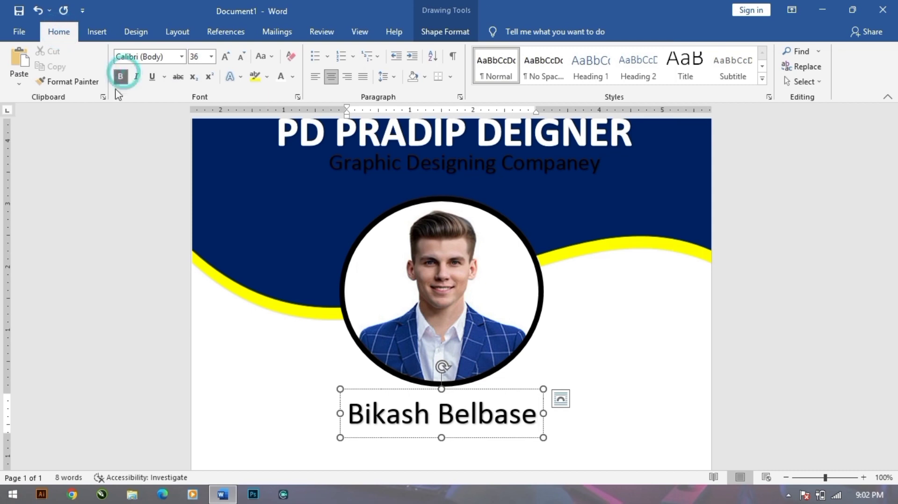
click(502, 438)
click(121, 76)
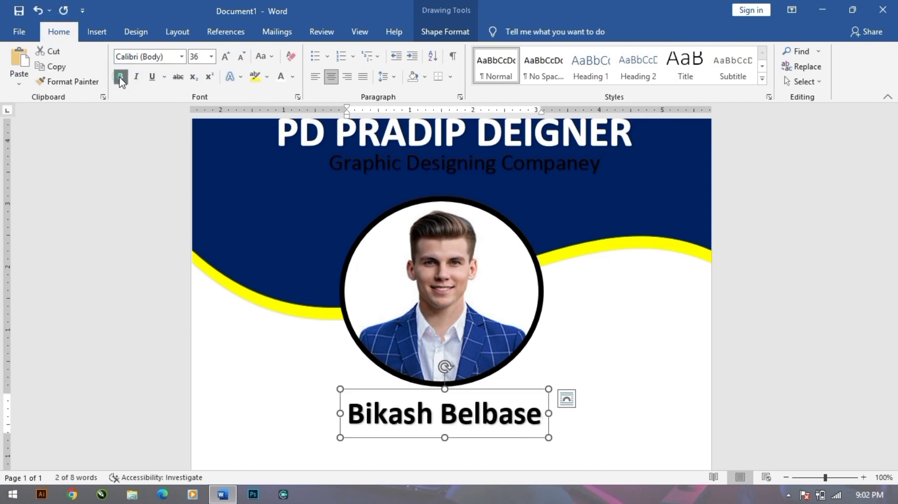
Apply the Lucida Sans Typewriter font to the name and shift the box slightly left to centre it.
click(182, 57)
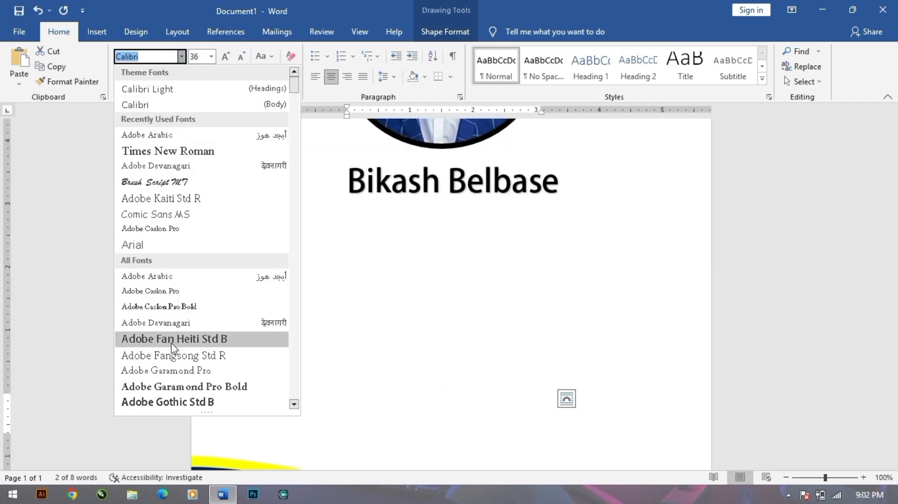
scroll(173, 349, down, 2)
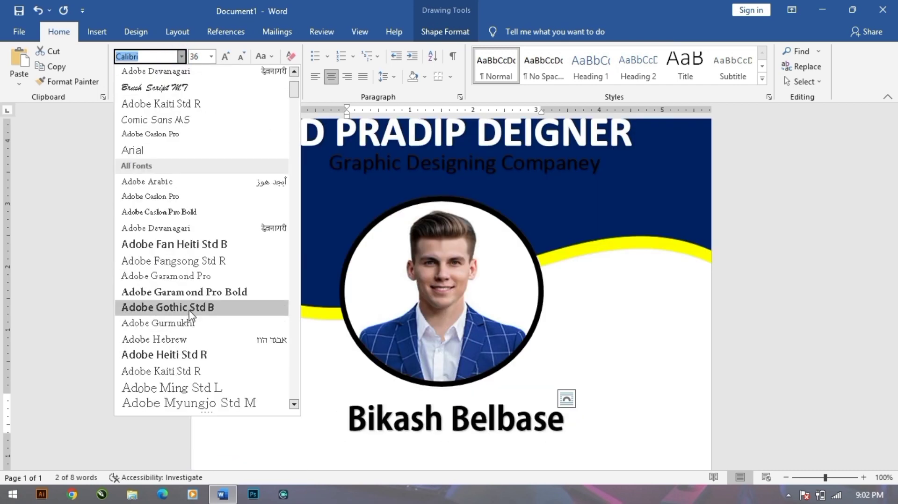
scroll(188, 388, down, 3)
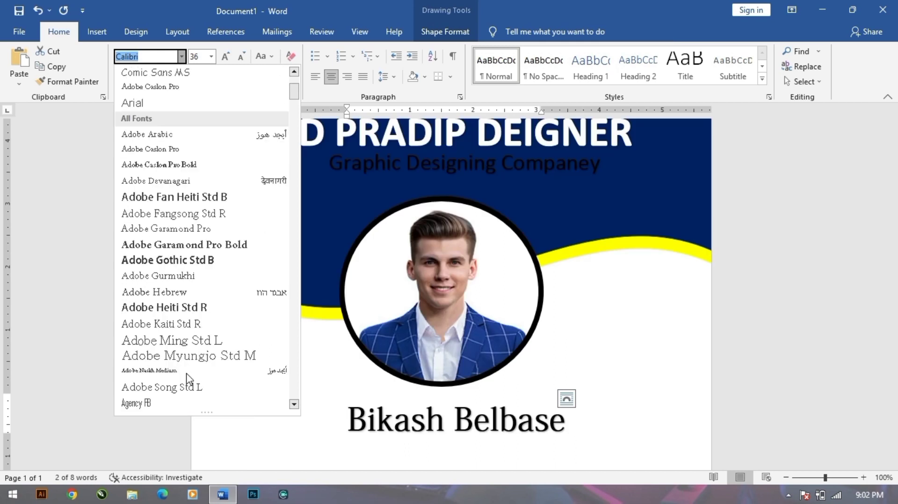
scroll(183, 351, down, 3)
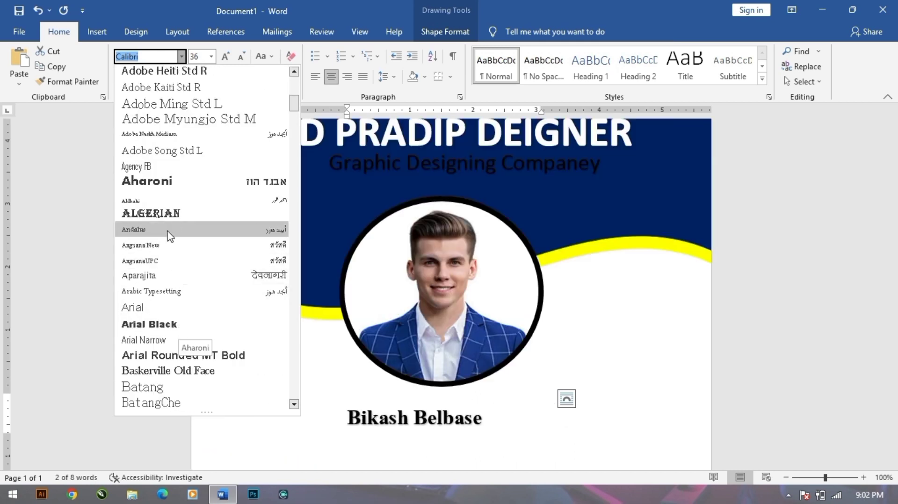
scroll(156, 346, down, 3)
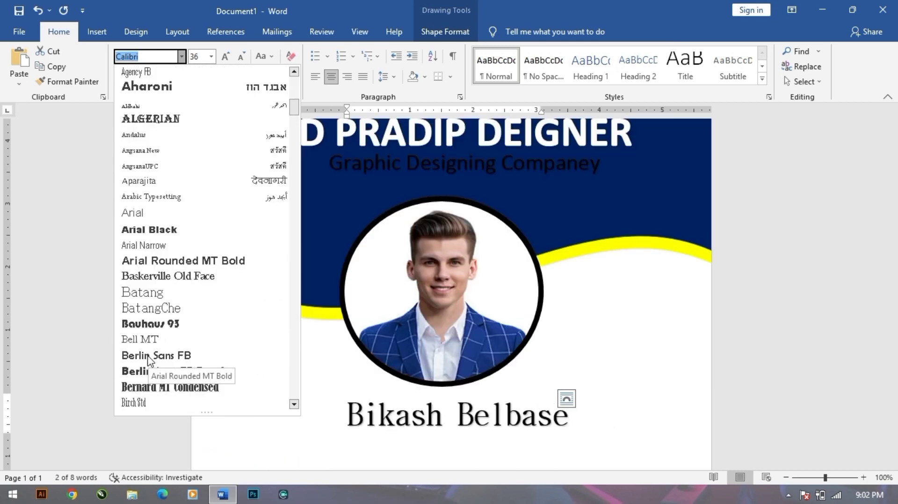
scroll(156, 349, down, 5)
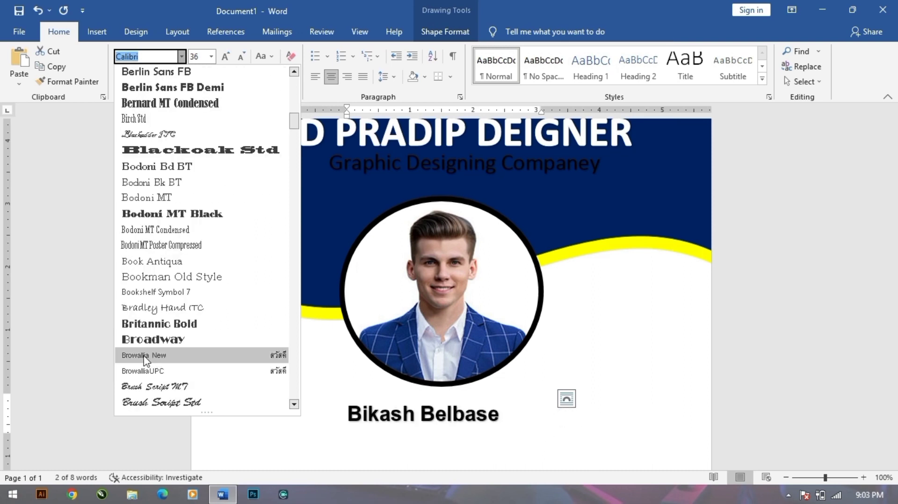
scroll(150, 372, down, 7)
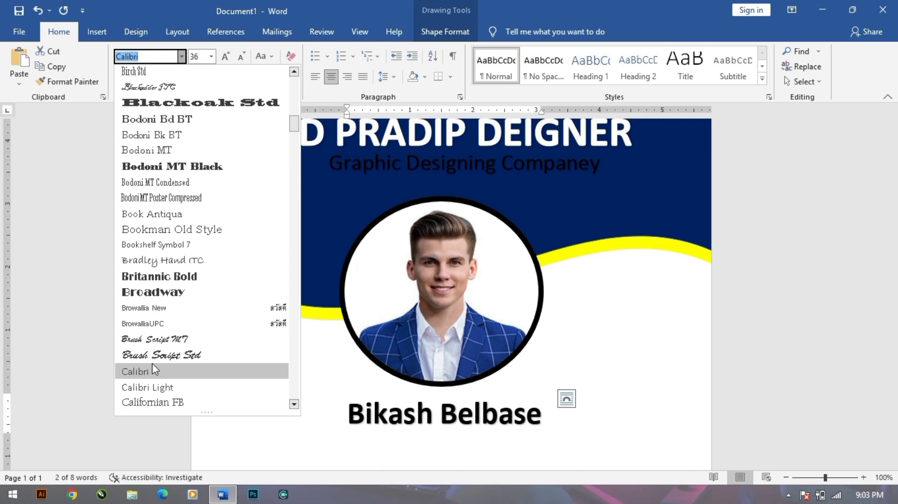
scroll(158, 366, down, 9)
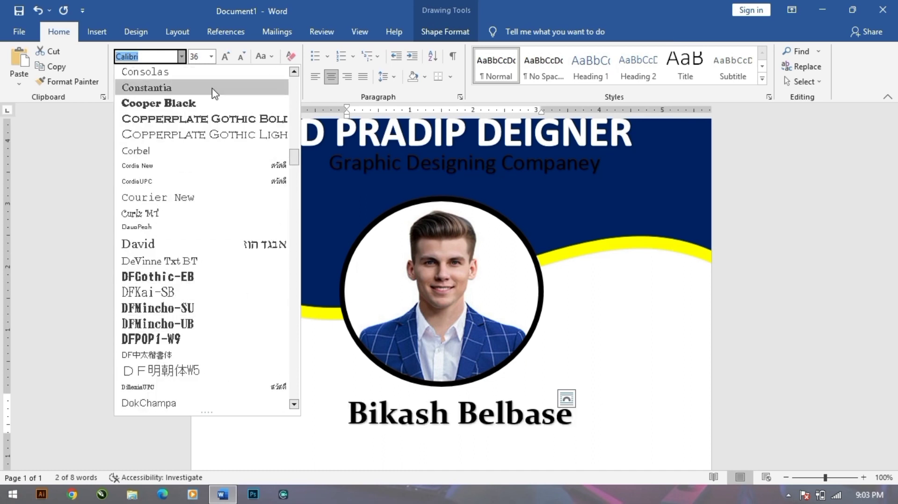
scroll(158, 352, down, 5)
scroll(159, 356, down, 2)
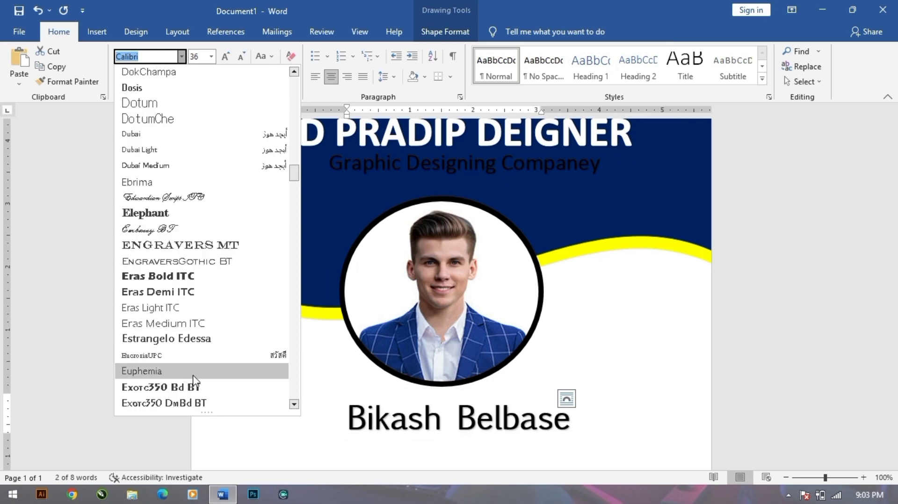
scroll(185, 381, down, 1)
scroll(189, 381, down, 2)
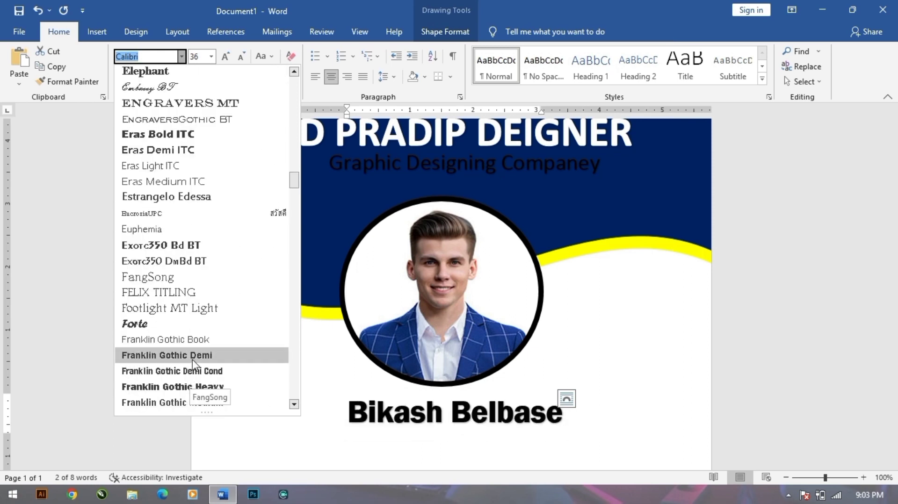
scroll(191, 377, down, 4)
scroll(189, 378, down, 6)
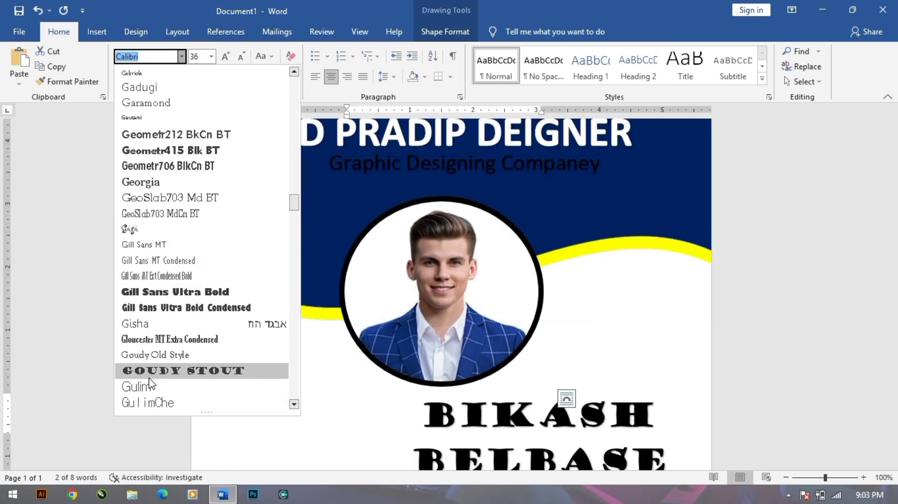
scroll(158, 362, down, 4)
scroll(149, 383, down, 2)
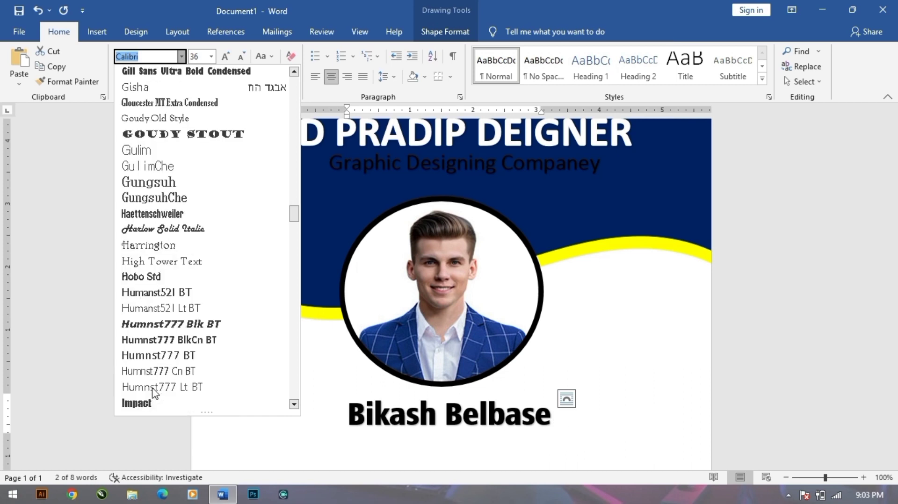
scroll(148, 398, down, 4)
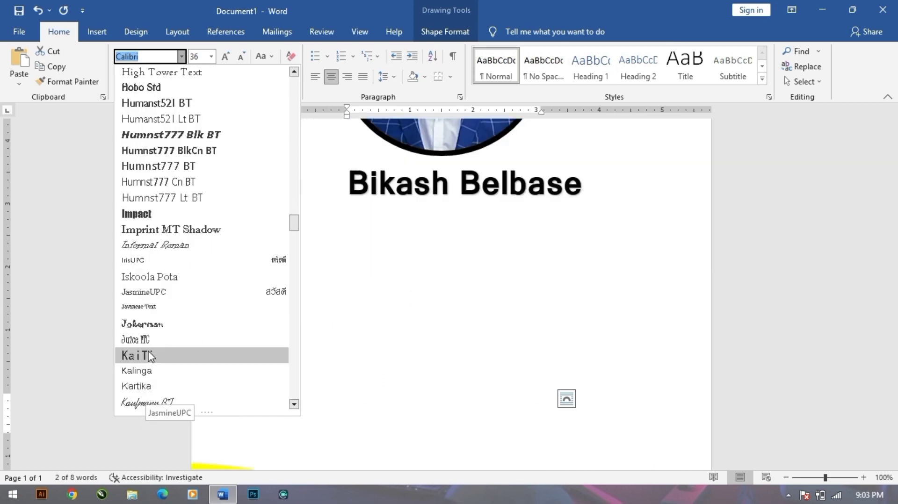
scroll(149, 363, down, 5)
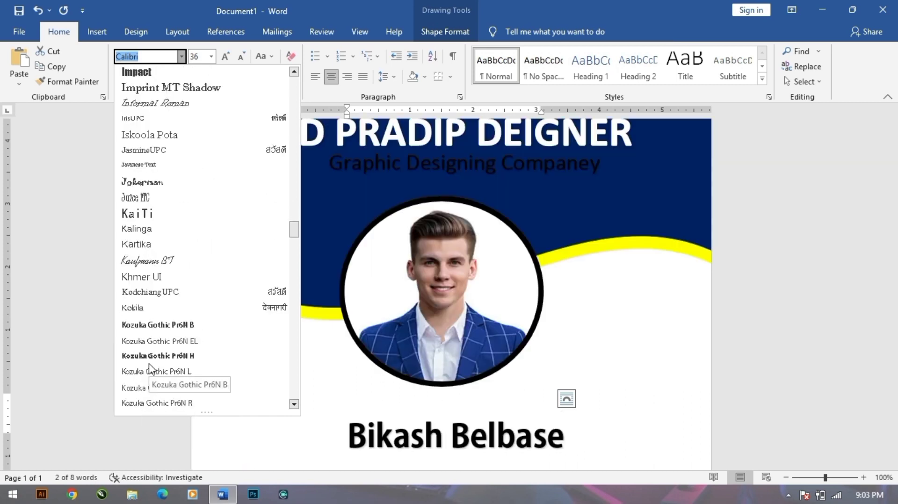
scroll(154, 363, down, 6)
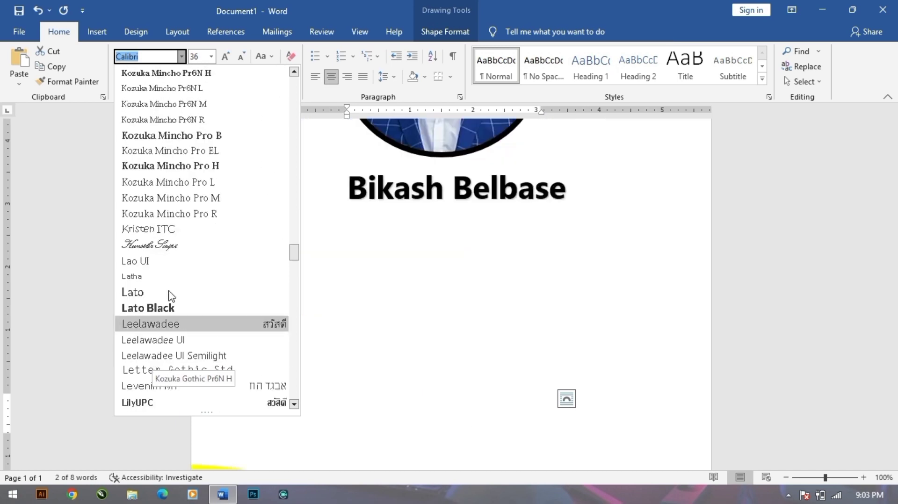
scroll(170, 318, down, 4)
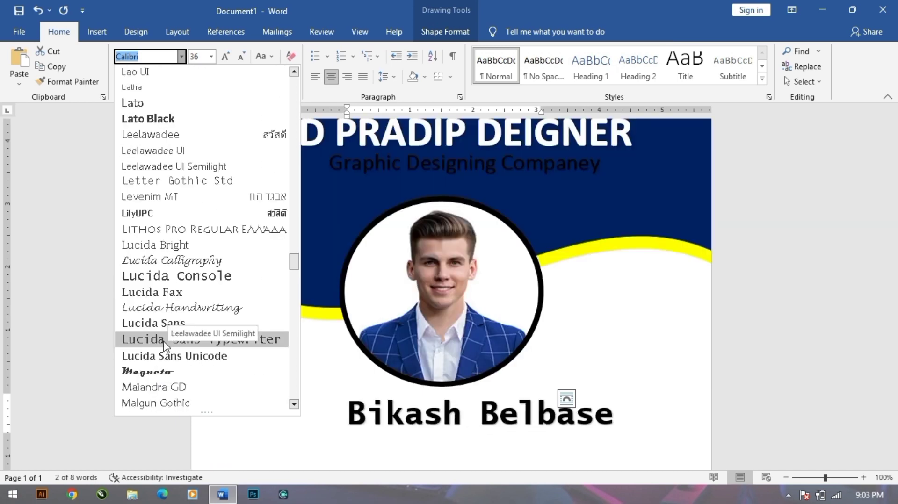
click(164, 341)
drag(537, 439, 511, 441)
click(622, 320)
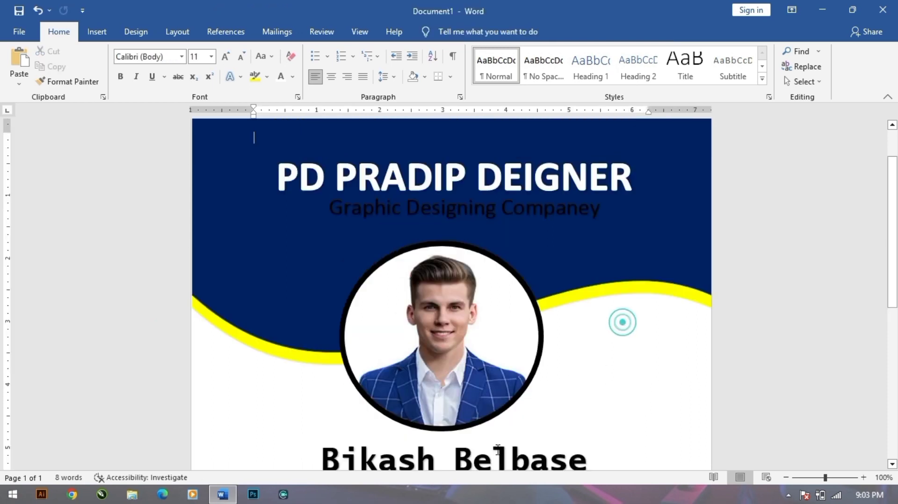
Insert a plain black WordArt box and drag it below the cardholder's name.
scroll(498, 430, down, 3)
scroll(498, 430, up, 2)
click(94, 33)
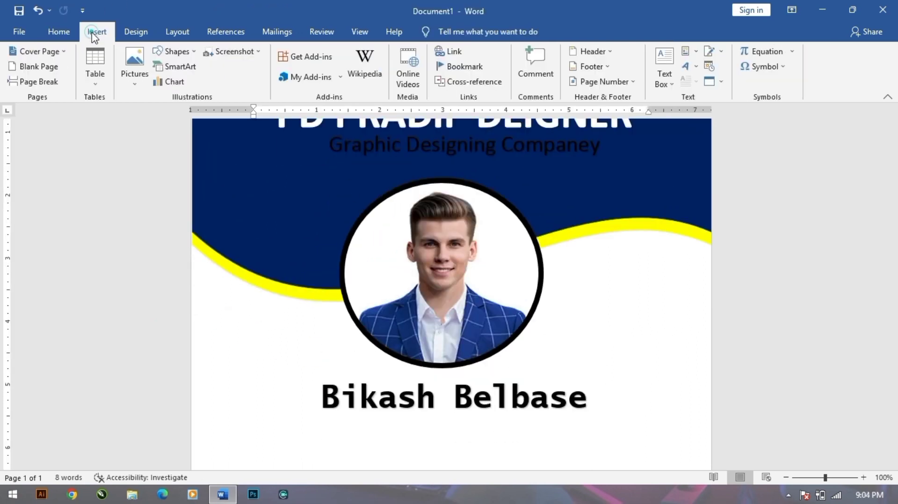
click(687, 68)
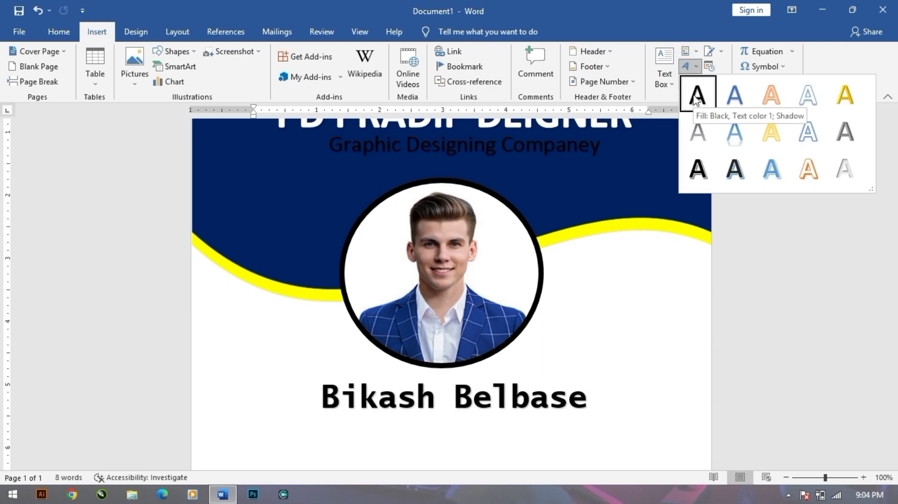
click(696, 96)
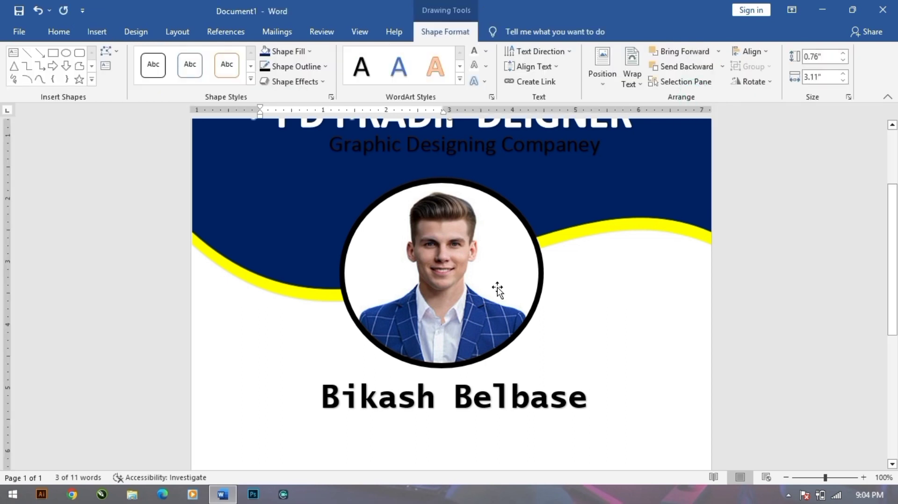
scroll(497, 290, up, 3)
click(365, 210)
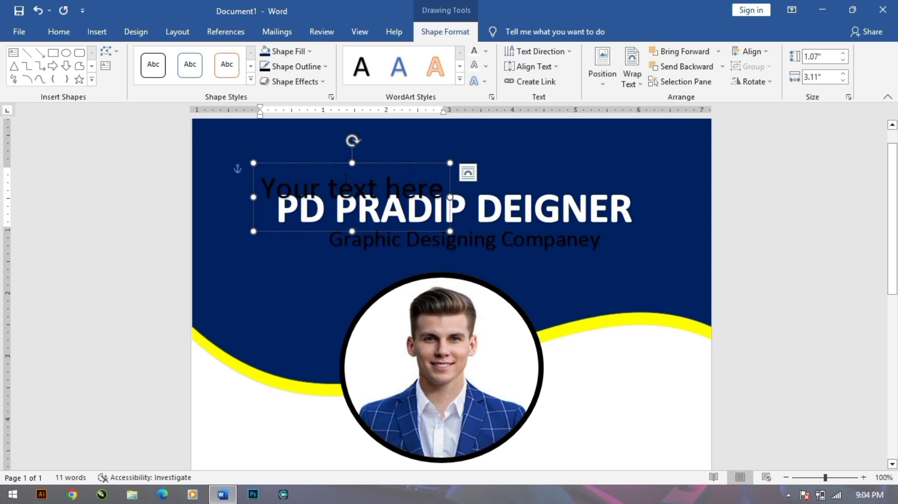
drag(364, 231, 312, 396)
scroll(321, 291, down, 3)
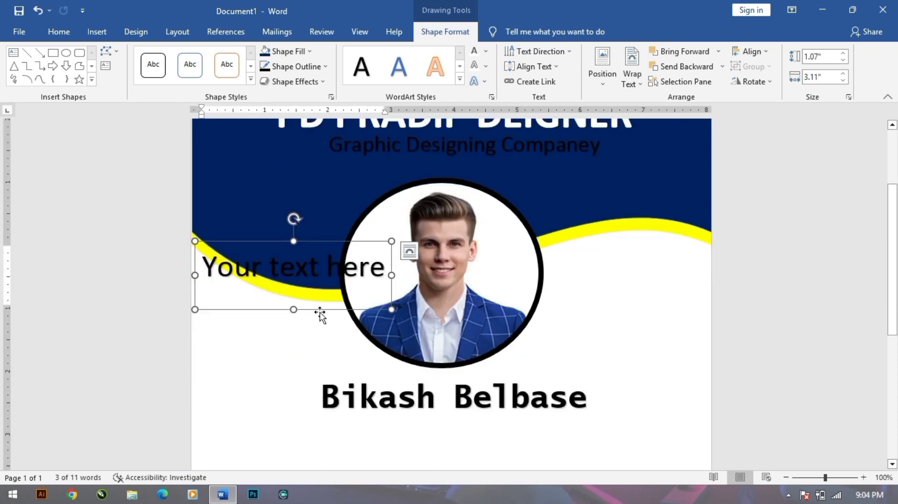
drag(320, 314, 325, 469)
scroll(336, 425, down, 5)
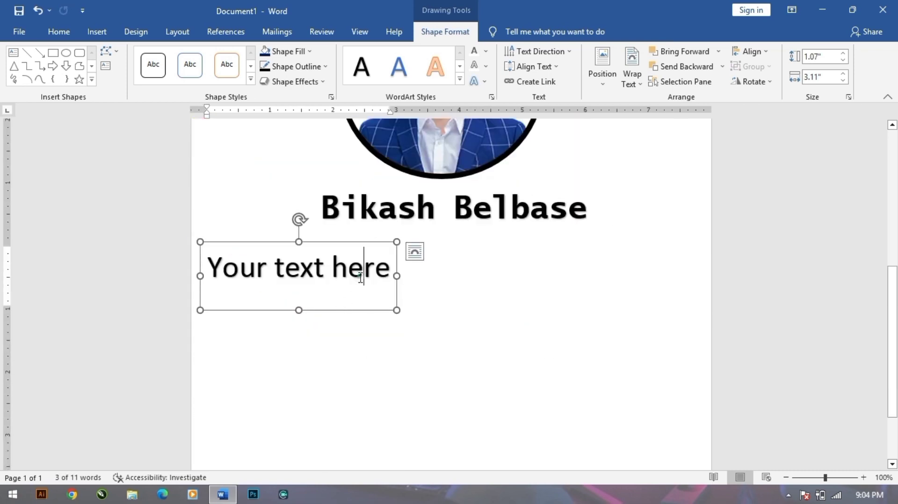
Replace the placeholder with 'Address', nudge it right, and set it bold at size 28.
key(ctrl+a)
key(Delete)
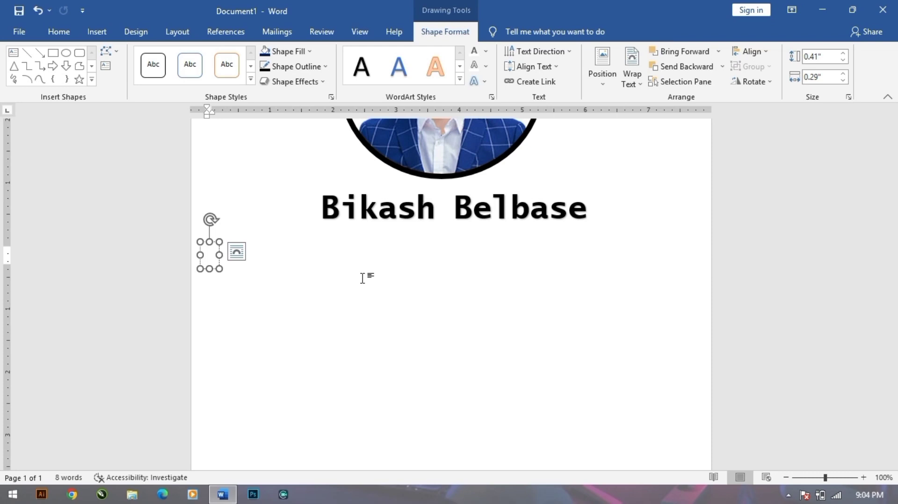
text(Addres)
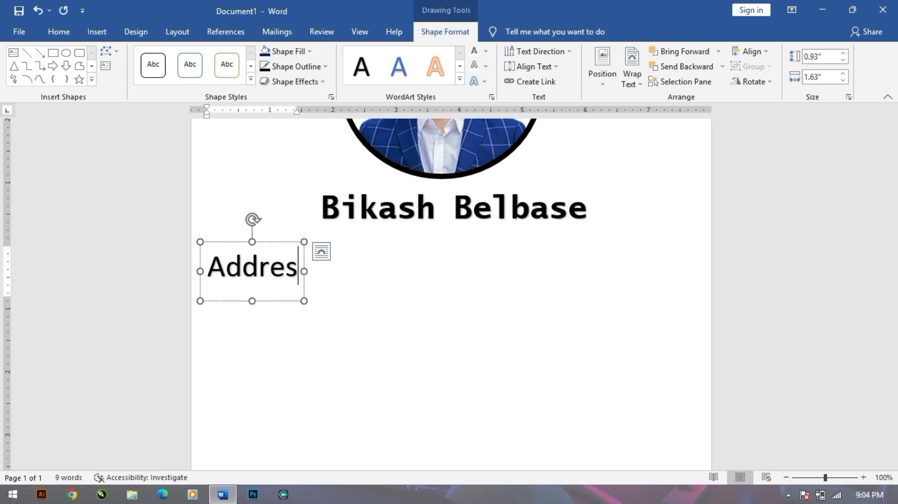
text(s)
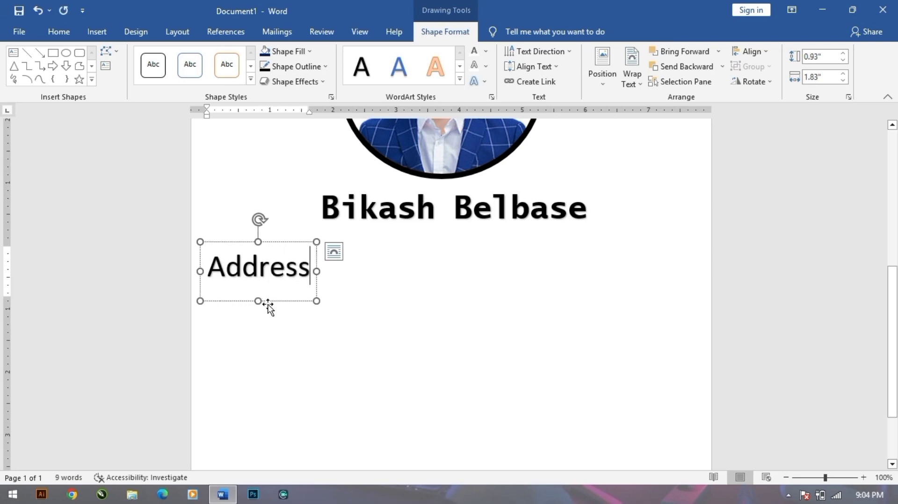
drag(262, 302, 284, 304)
click(66, 32)
click(225, 58)
click(241, 56)
click(241, 57)
click(121, 76)
scroll(248, 228, down, 5)
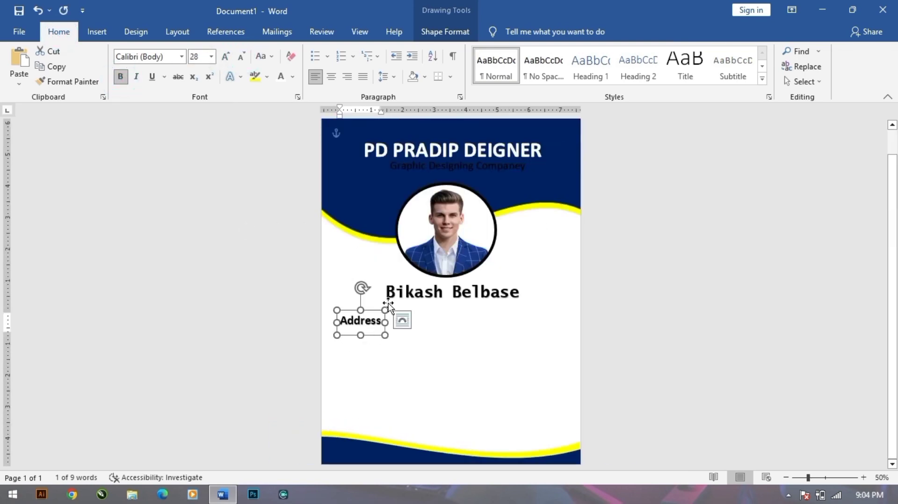
Shorten the Address box around its text and widen it across the card.
scroll(375, 340, up, 6)
mouse_move(301, 362)
mouse_down()
mouse_move(293, 361)
mouse_move(305, 367)
mouse_move(303, 348)
mouse_up()
click(349, 388)
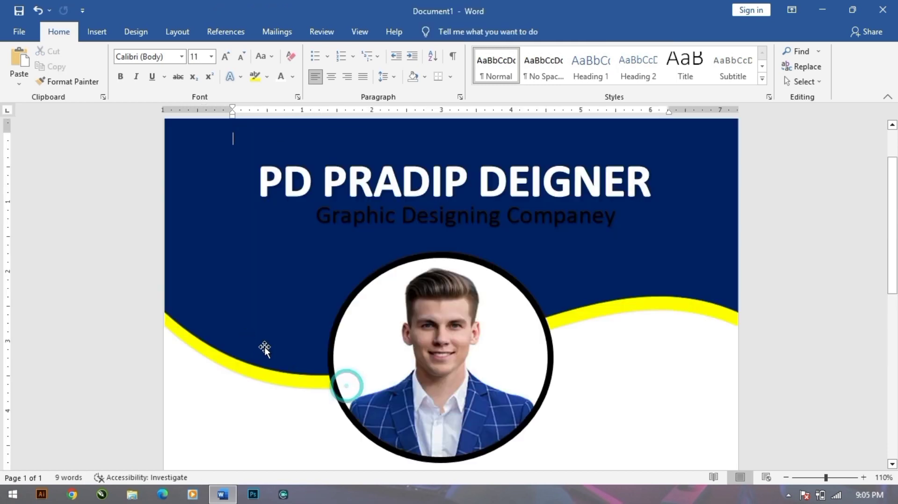
scroll(263, 348, down, 4)
click(258, 264)
click(290, 322)
scroll(292, 341, down, 6)
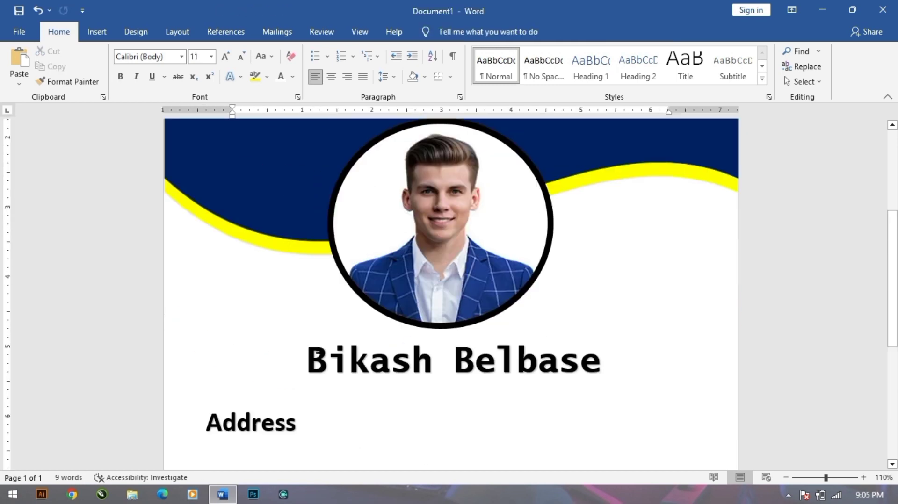
click(295, 349)
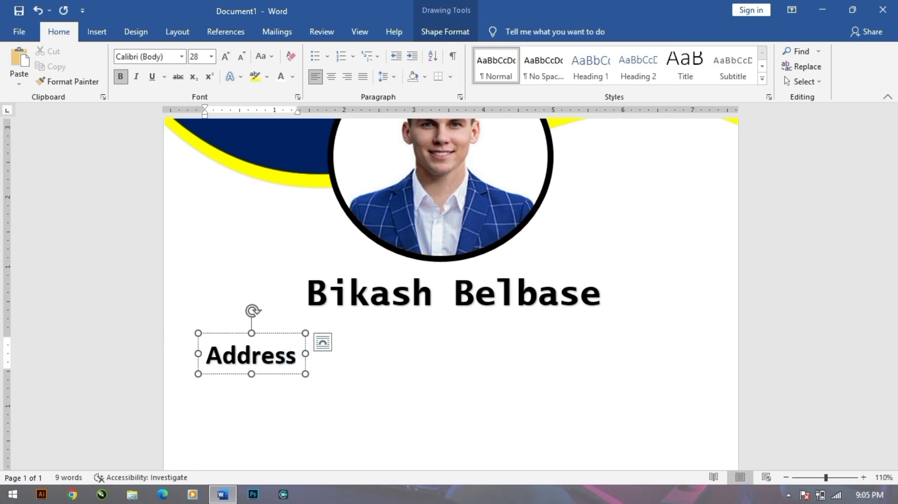
drag(306, 354, 616, 353)
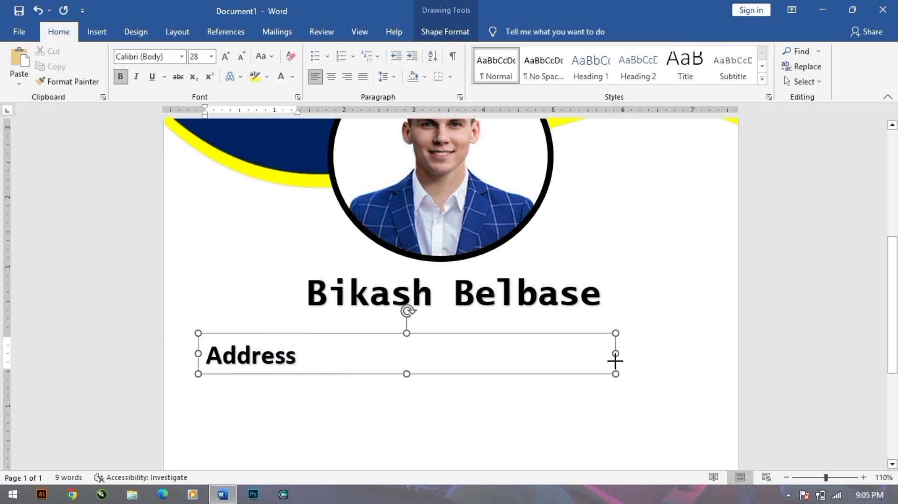
Add a tab after Address and complete the row with a colon and the address value.
click(311, 358)
key(Tab)
key(Tab)
key(BackSpace)
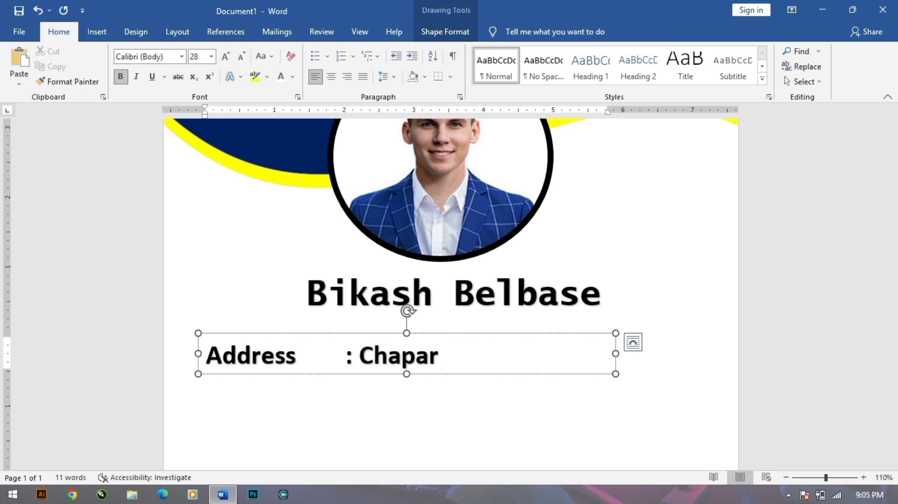
text(n)
click(439, 424)
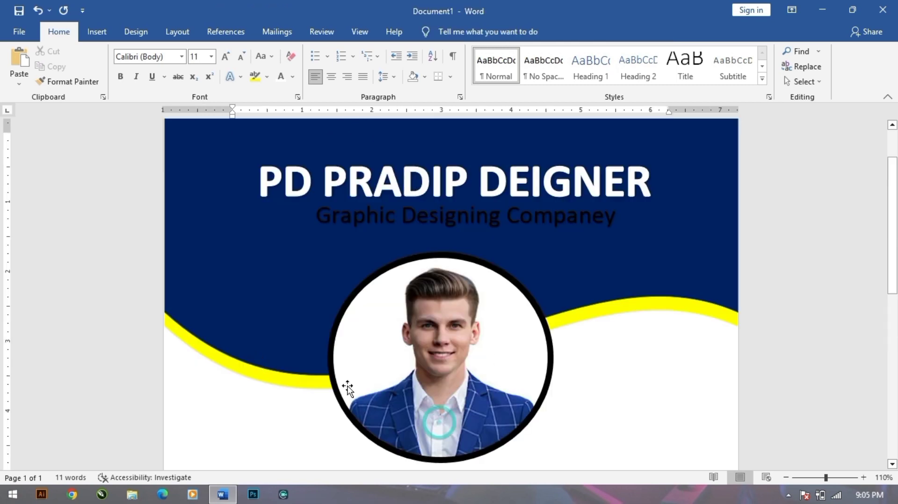
Copy the Address row below and change it to read 'Code No : 101'.
scroll(348, 389, down, 7)
click(390, 329)
drag(391, 341, 391, 383)
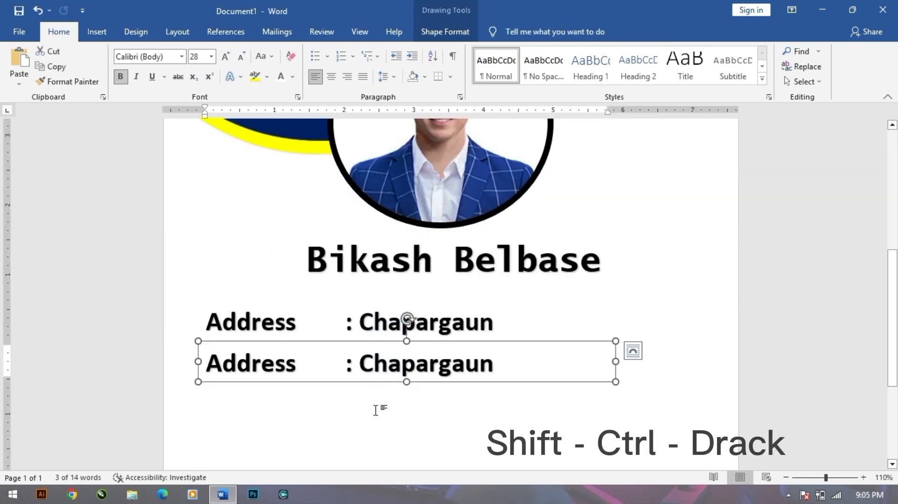
drag(499, 366, 245, 364)
click(298, 367)
drag(314, 368, 205, 371)
text(Code)
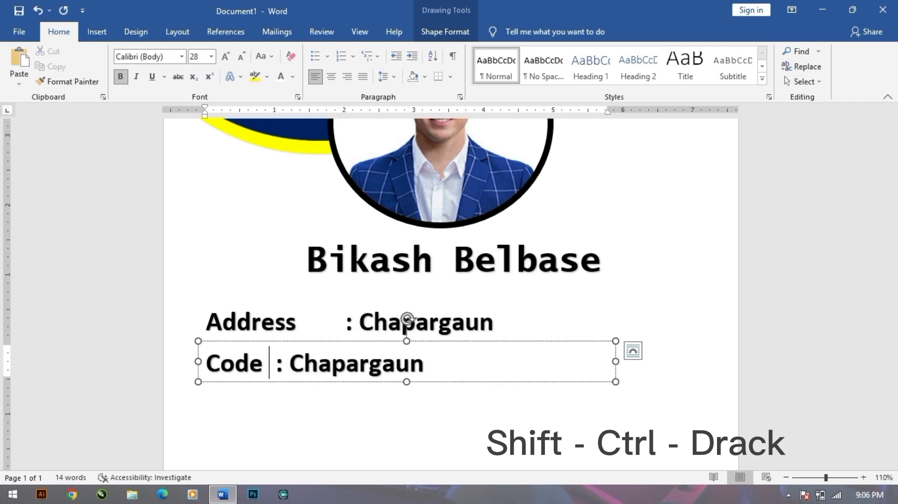
text( No)
key(Tab)
drag(359, 367, 532, 375)
key(BackSpace)
text(1)
Copy the Code No row below, align it, and relabel the copy 'Phone No'.
scroll(557, 357, down, 3)
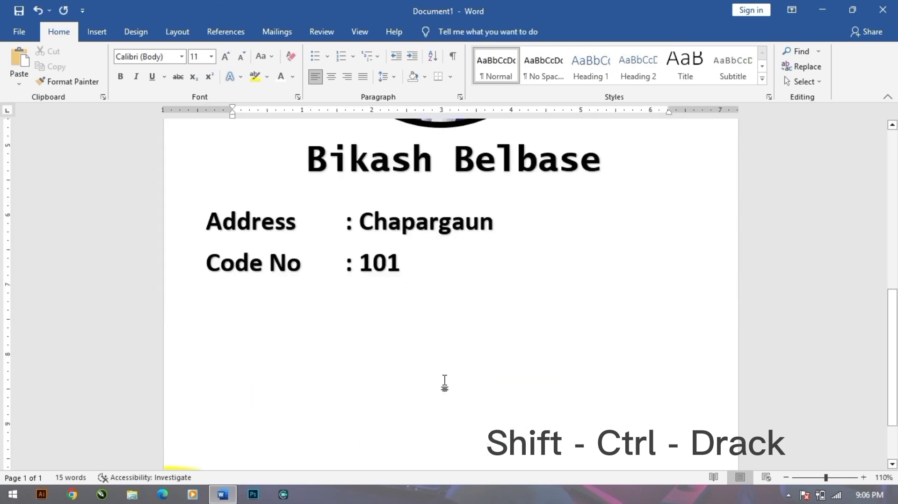
click(358, 254)
drag(377, 278, 373, 317)
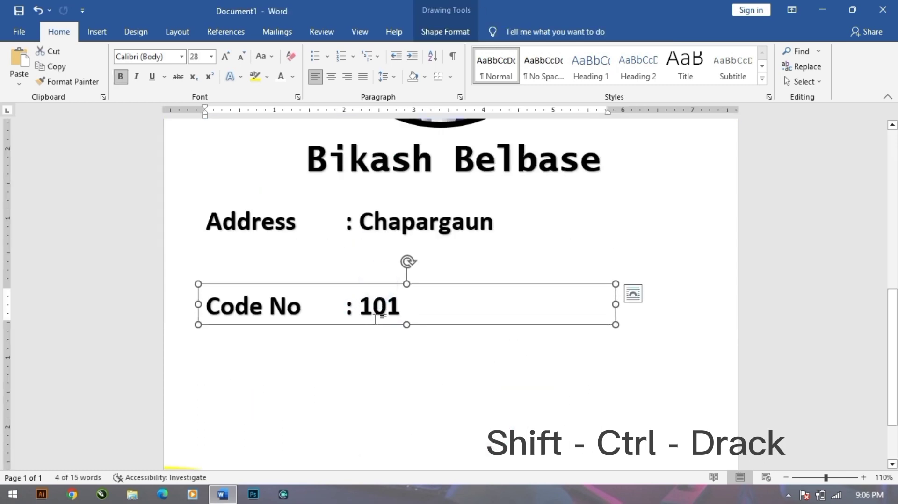
key(ctrl+z)
drag(379, 279, 376, 338)
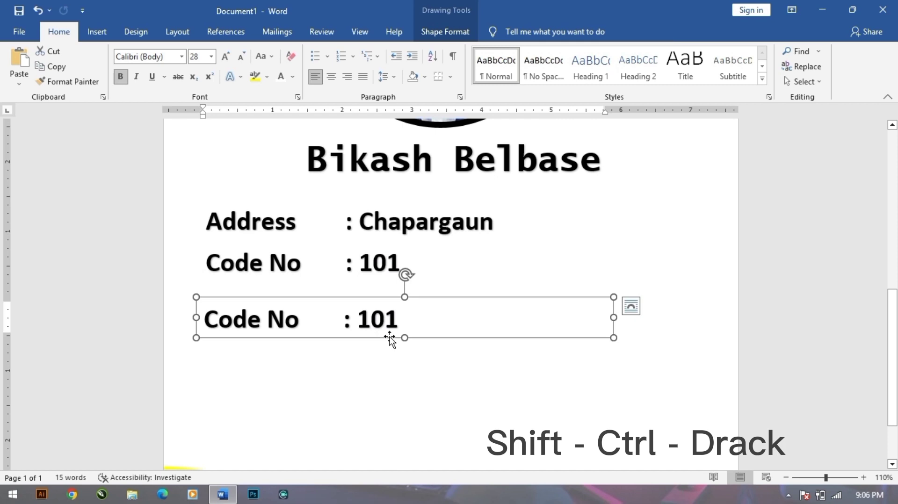
click(405, 352)
scroll(405, 352, down, 8)
click(395, 313)
click(413, 332)
key(Up)
click(406, 354)
scroll(407, 354, down, 5)
drag(300, 309, 230, 315)
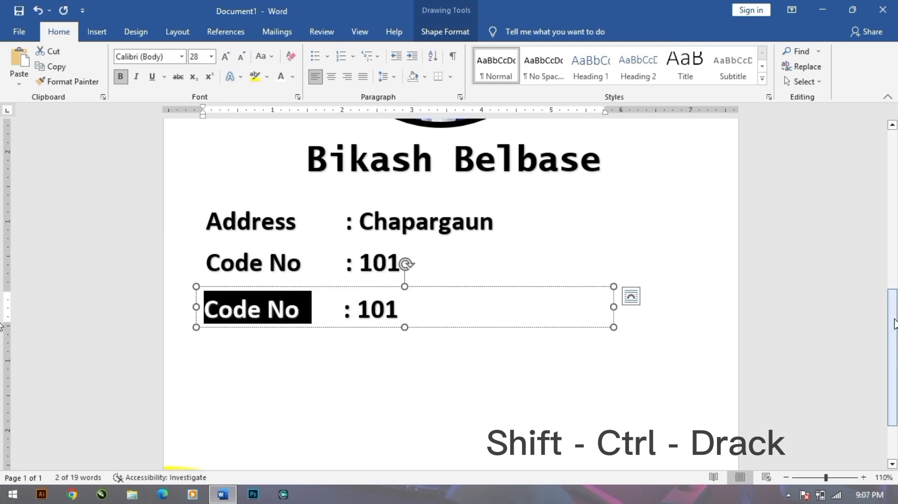
text(Phone No)
Replace the copied row's 101 value with the placeholder Phone No number starting 98.
double_click(377, 309)
text(98......)
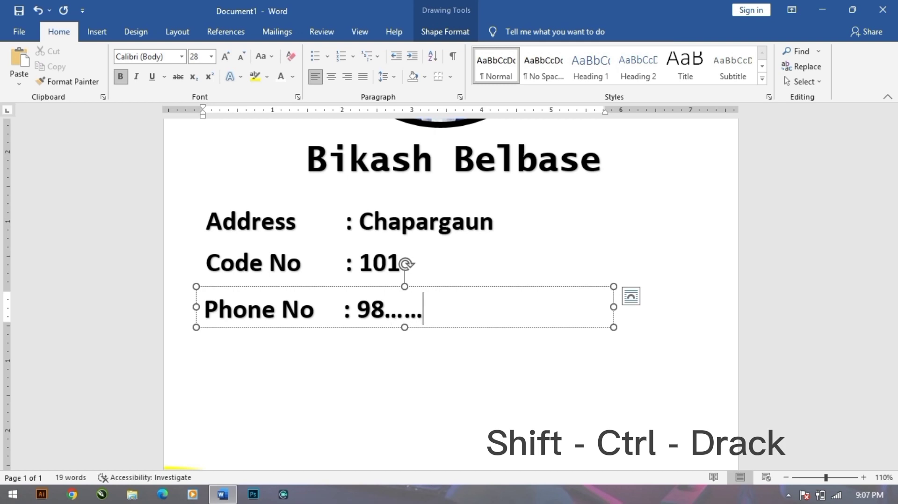
scroll(441, 363, up, 1)
scroll(364, 241, down, 3)
Duplicate the Phone No row below, relabel it Email and enter the cardholder's e-mail address.
click(364, 240)
drag(363, 246, 210, 284)
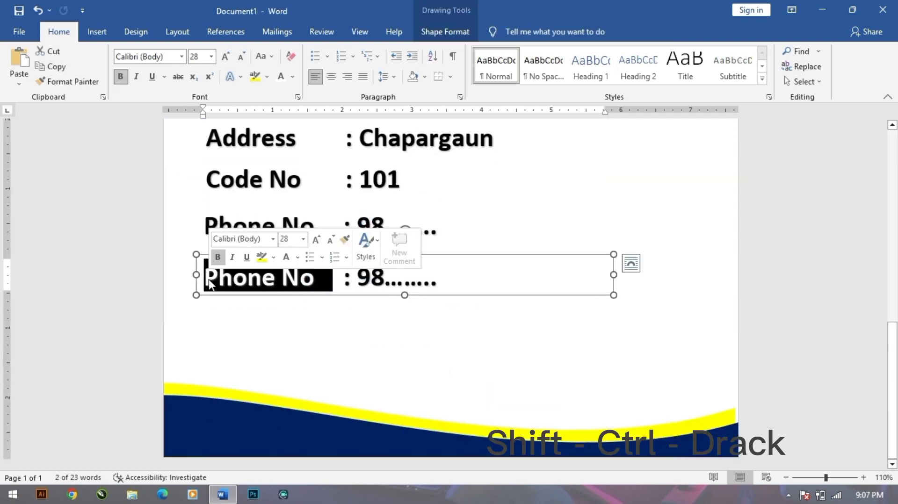
key(BackSpace)
text(Email)
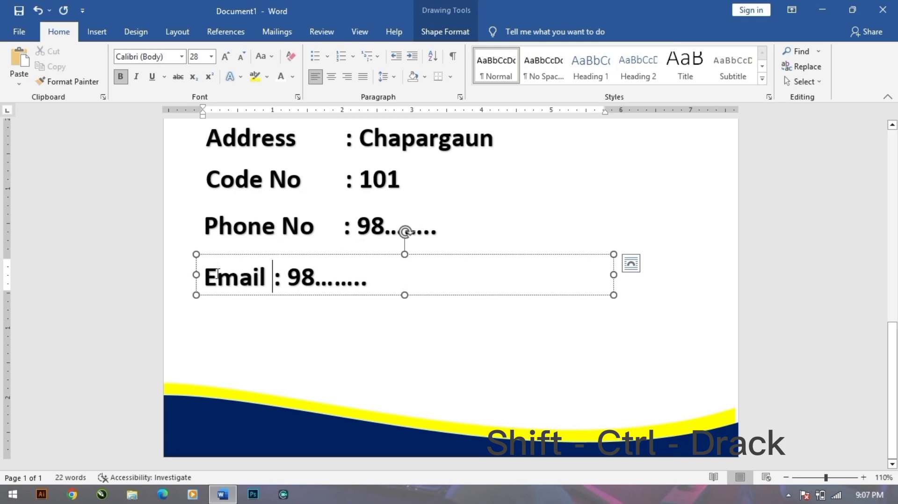
drag(356, 267, 445, 297)
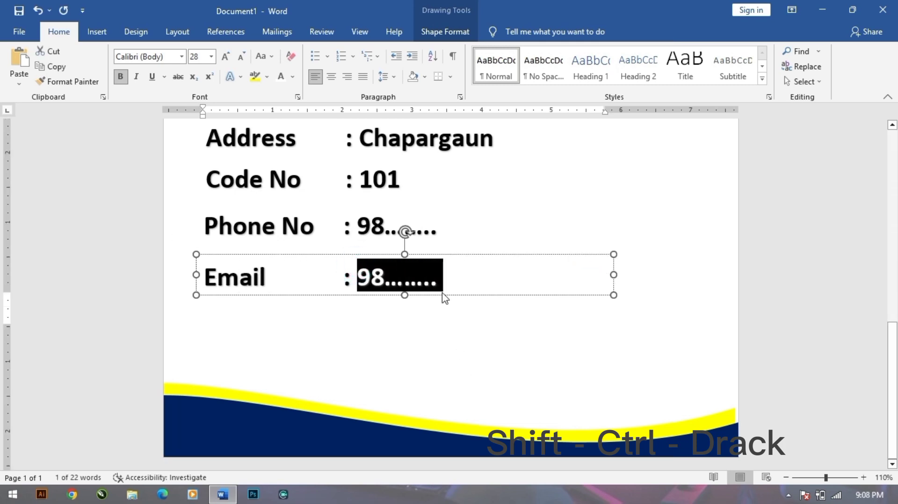
scroll(444, 296, up, 2)
scroll(443, 294, down, 1)
key(BackSpace)
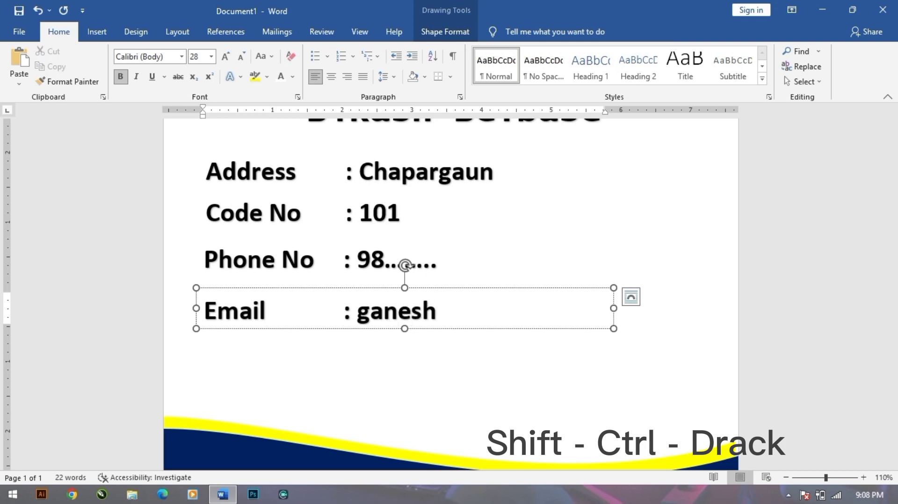
Nudge the Email and Phone No rows up to tighten their spacing.
click(407, 381)
scroll(407, 380, up, 1)
click(352, 338)
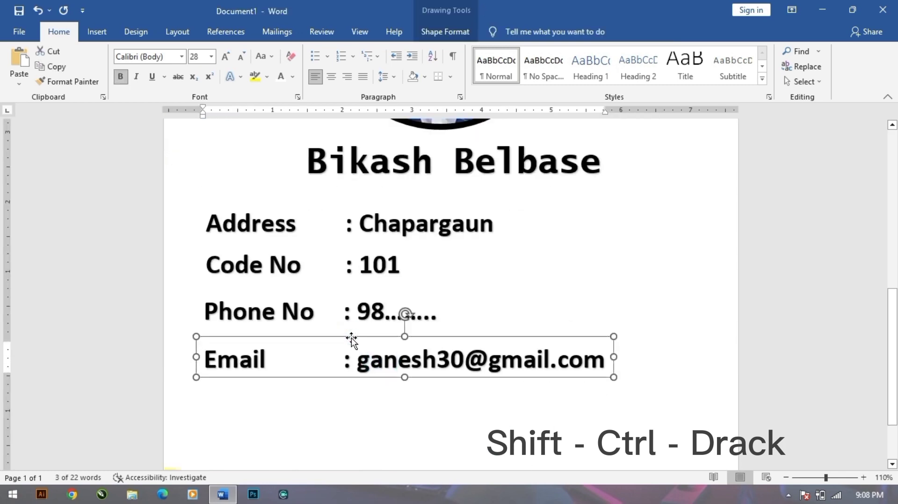
key(Up)
click(417, 297)
click(314, 290)
key(Up)
click(411, 381)
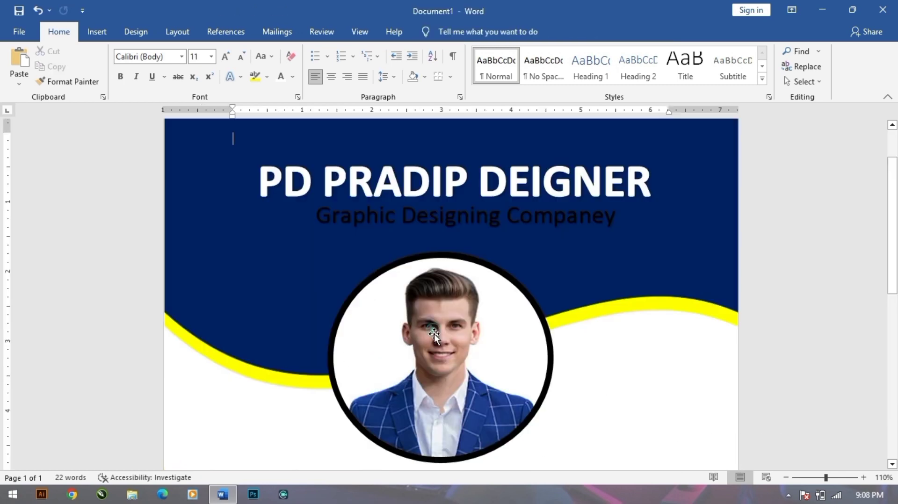
Nudge the Email row up slightly so it lines up with the other detail rows.
scroll(434, 334, down, 5)
click(407, 400)
key(Up)
click(657, 370)
Zoom out to 50% to review the whole finished ID card page.
scroll(655, 384, down, 6)
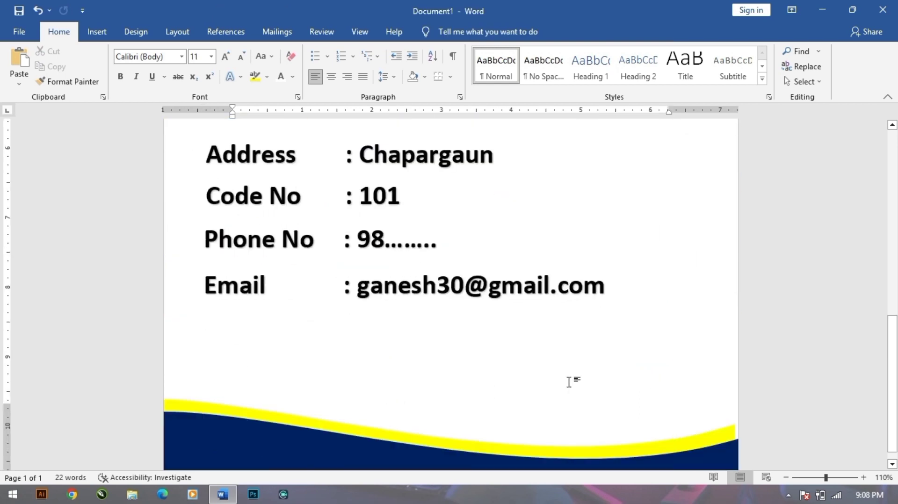
ctrl+scroll(569, 382, down, 6)
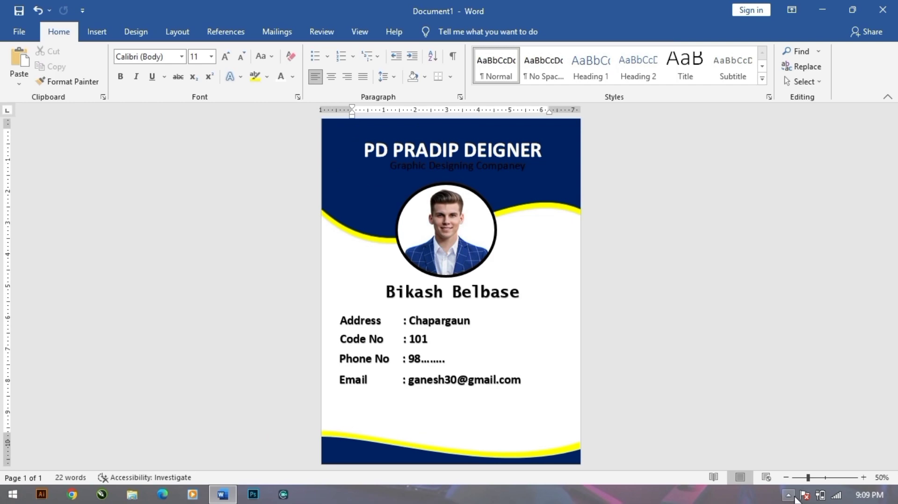
click(789, 495)
right_click(789, 429)
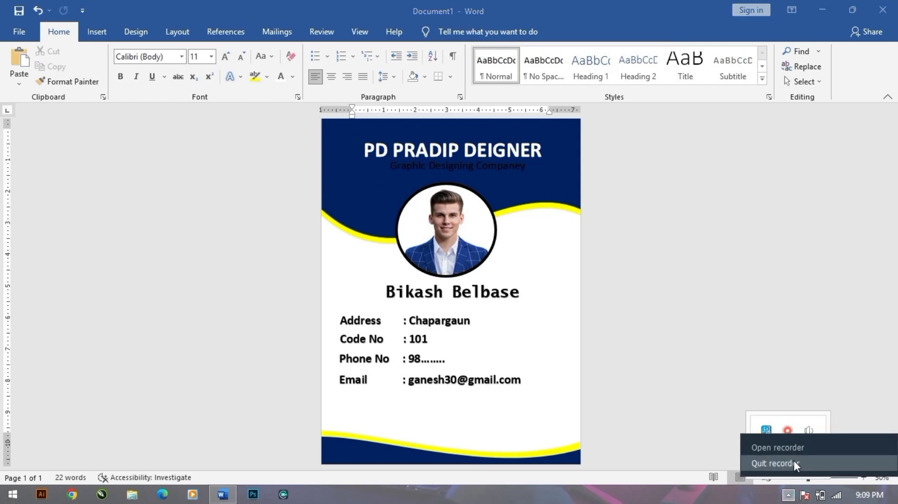
click(794, 461)
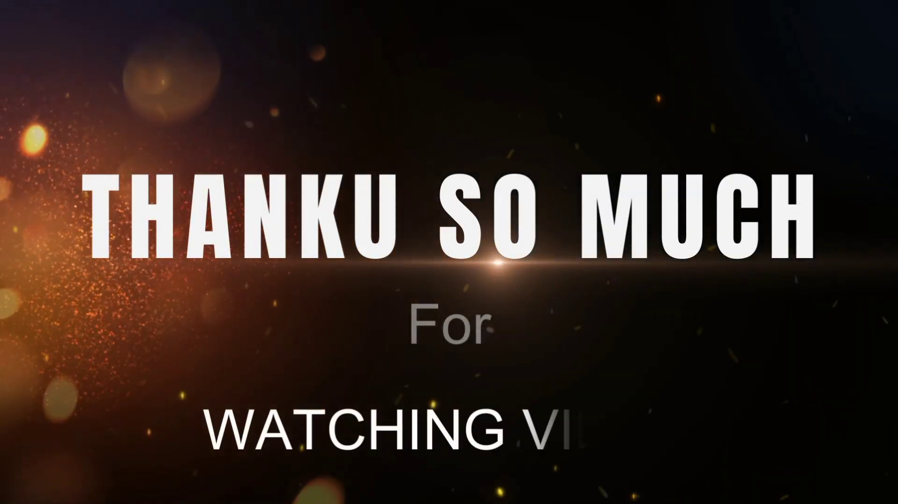